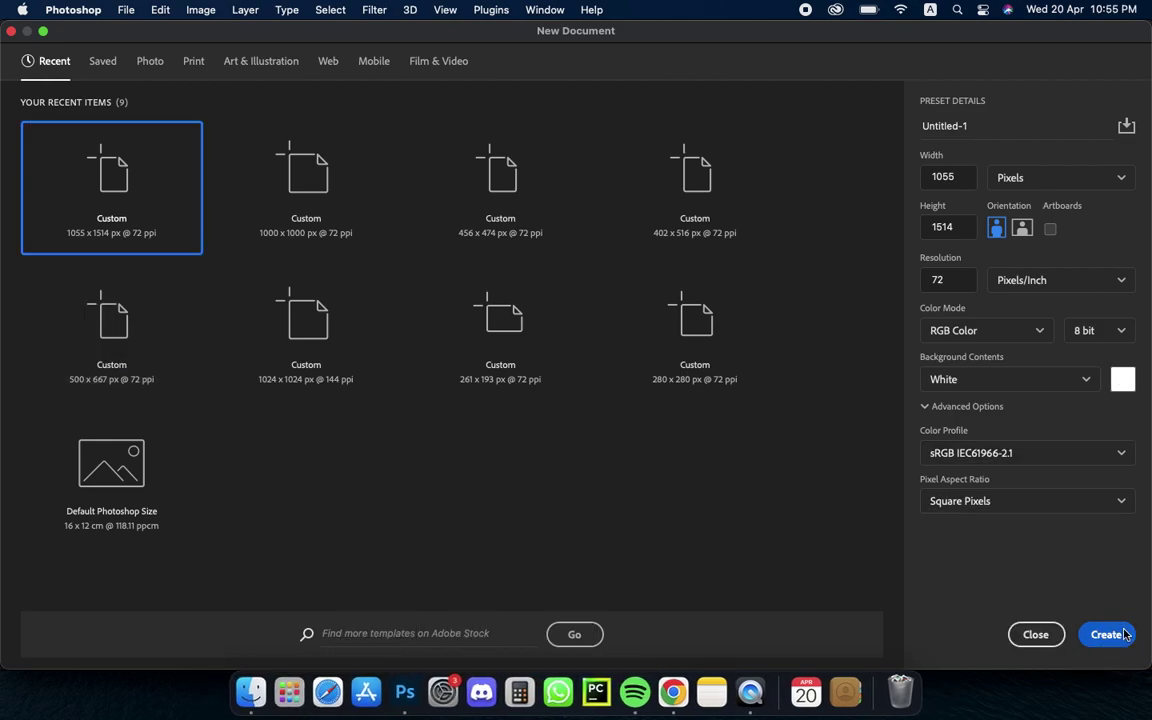
- Create a white 1055 x 1514 px document at 72 pixels/inch in 8-bit RGB Color
key(Return)
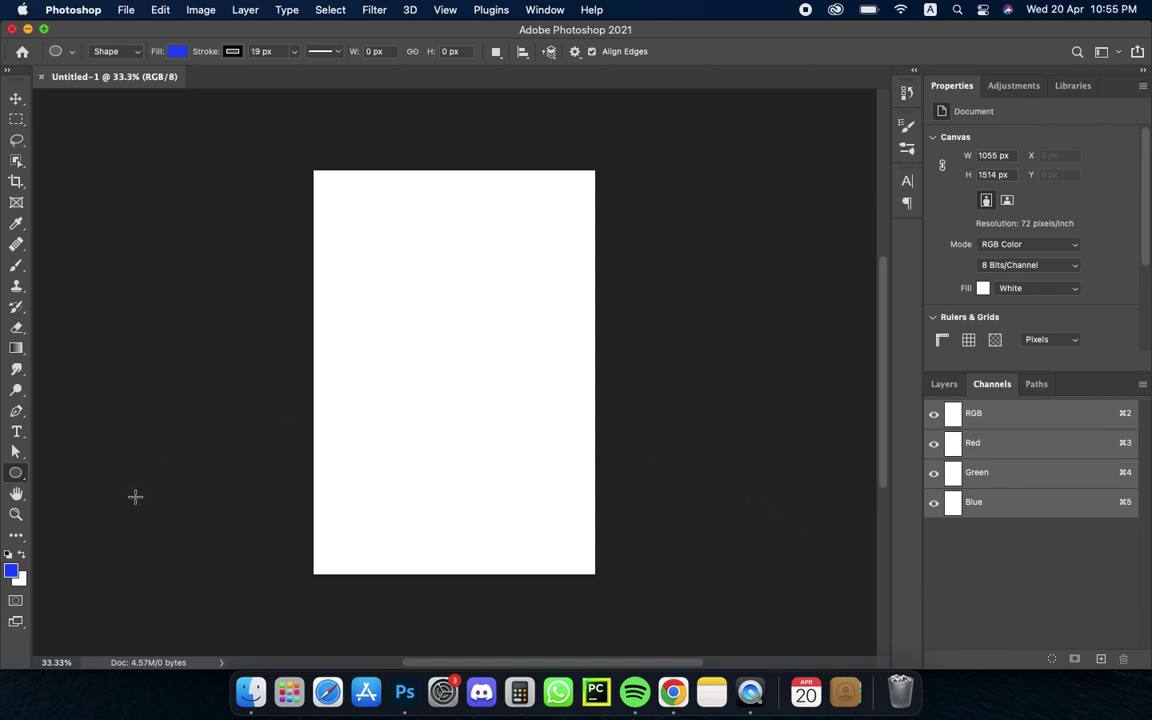
click(16, 514)
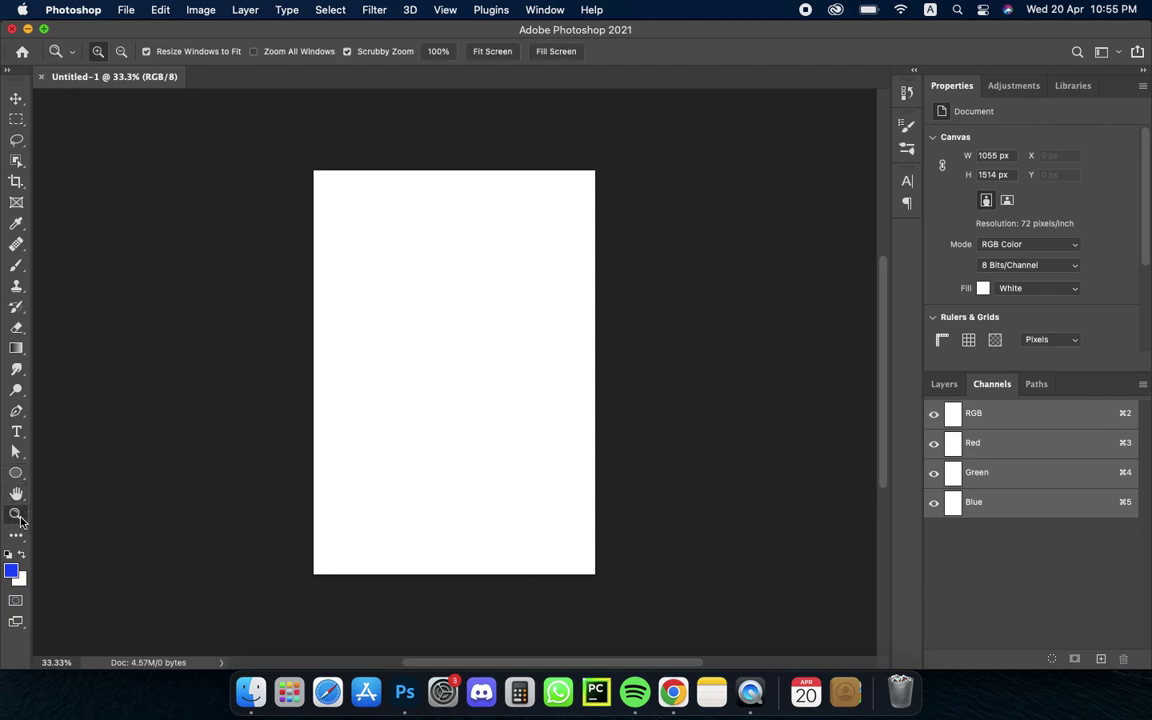
drag(401, 378, 444, 380)
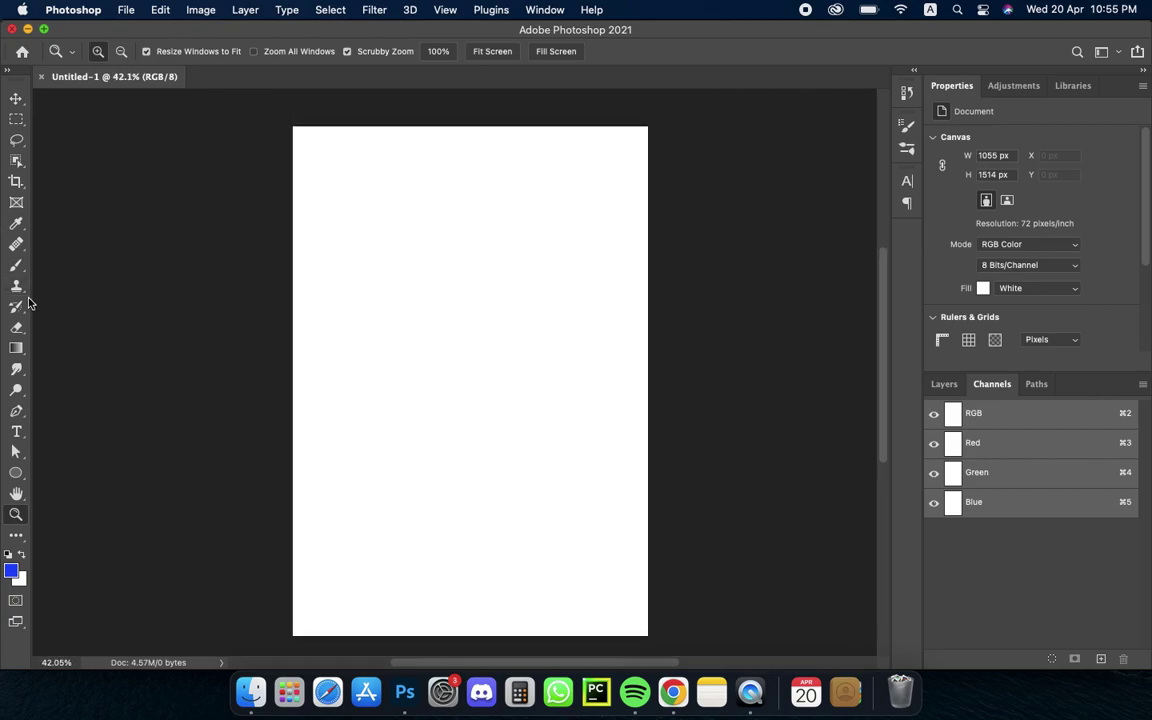
click(16, 265)
mouse_move(487, 268)
mouse_down()
mouse_move(289, 452)
mouse_move(655, 273)
mouse_move(413, 407)
mouse_move(825, 509)
mouse_up()
key(super+z)
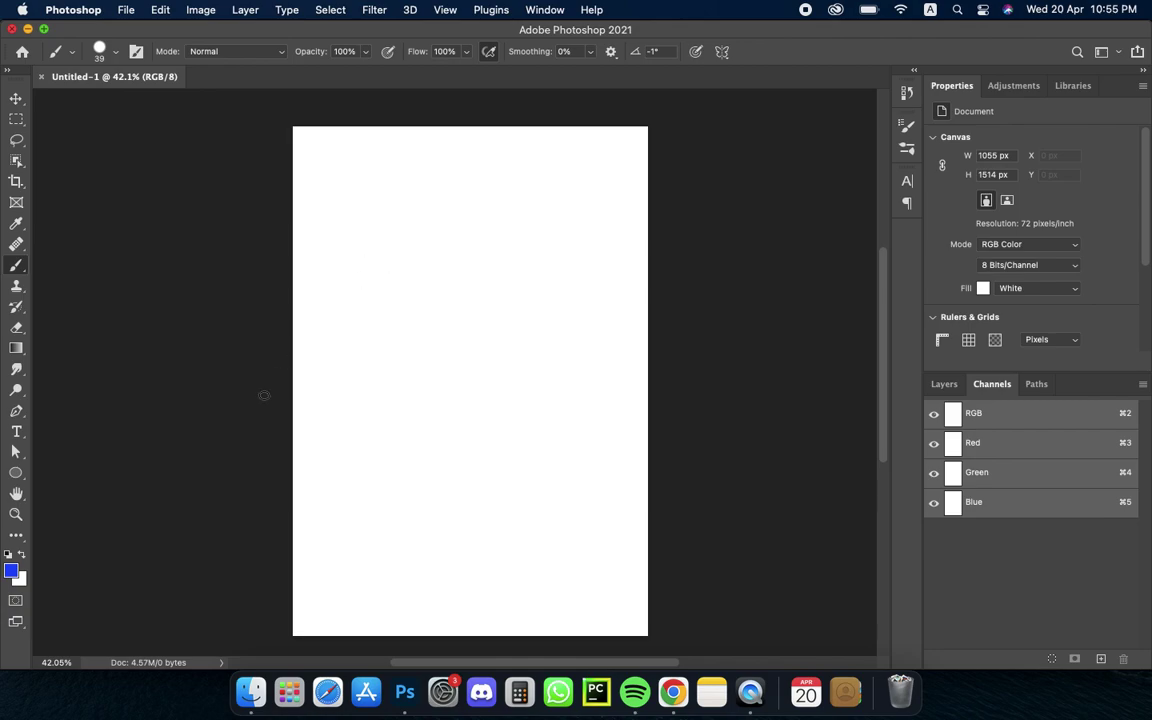
- Draw a blue rectangle shape with a 19 px black stroke, about 835 by 1094 px, near the middle of the canvas
click(20, 476)
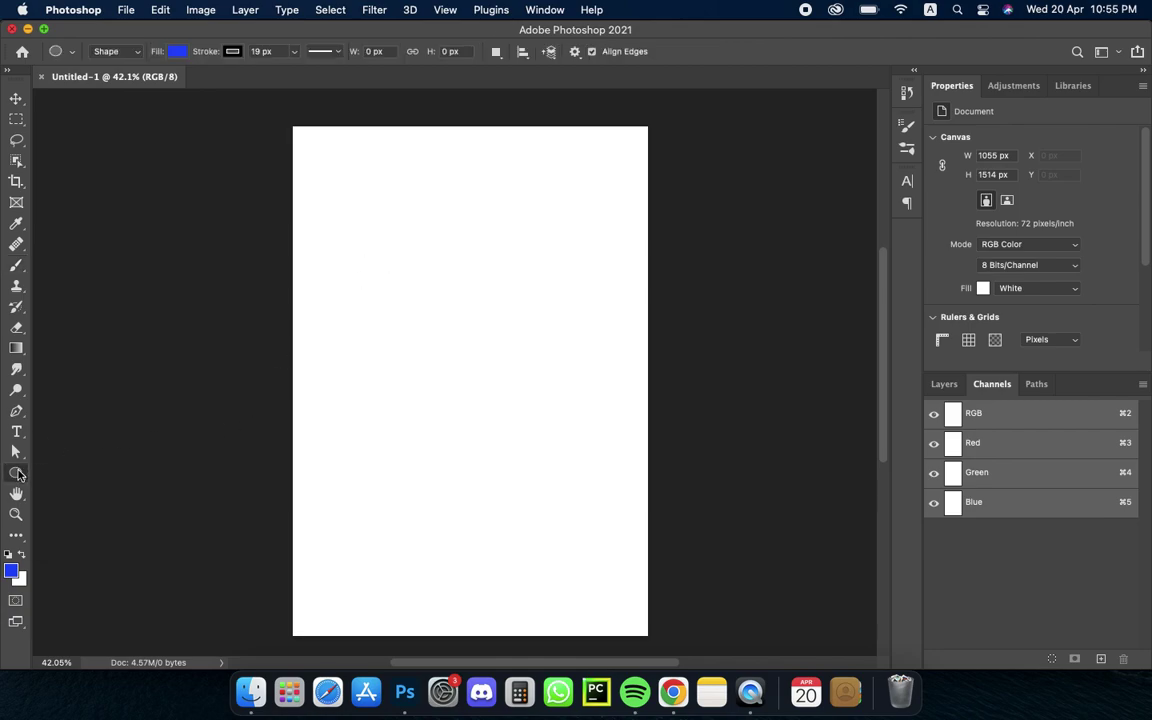
right_click(20, 476)
click(70, 473)
drag(357, 197, 621, 564)
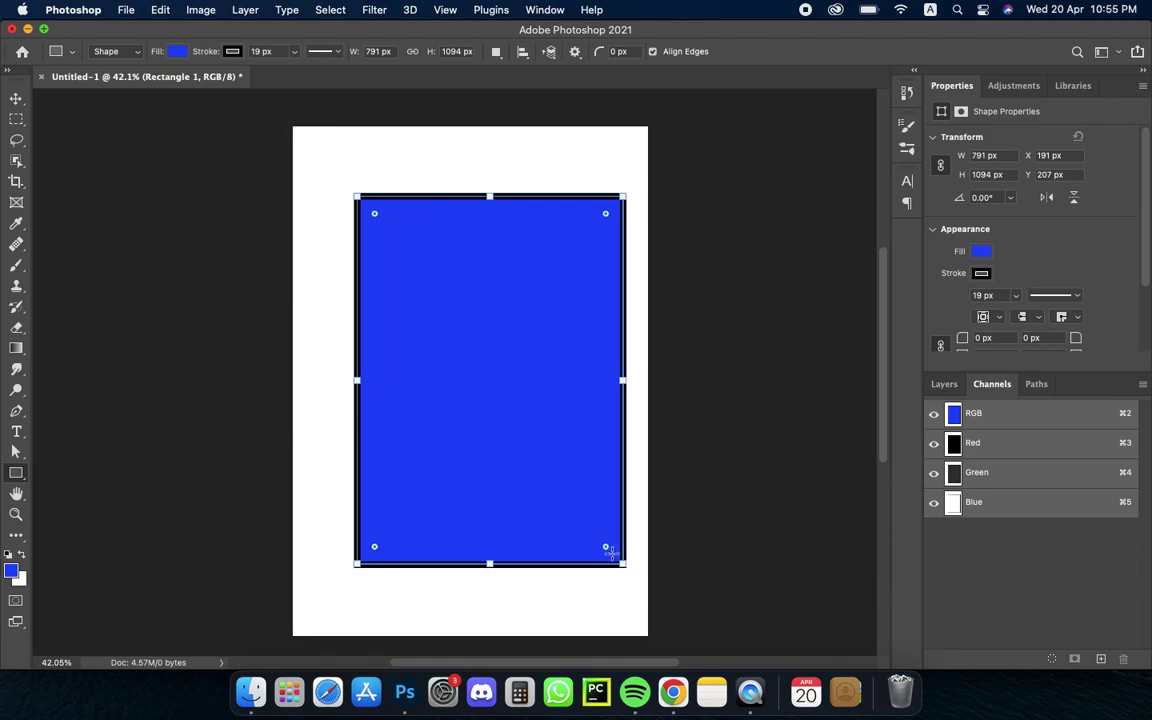
drag(355, 381, 342, 381)
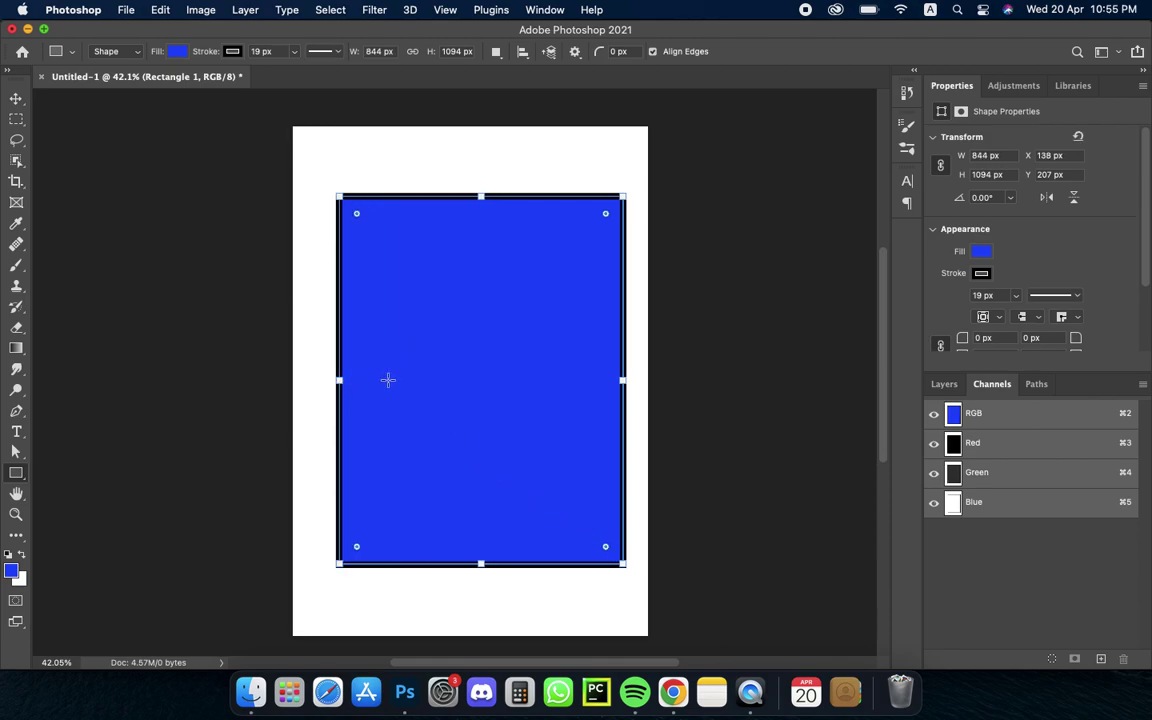
drag(625, 385, 620, 383)
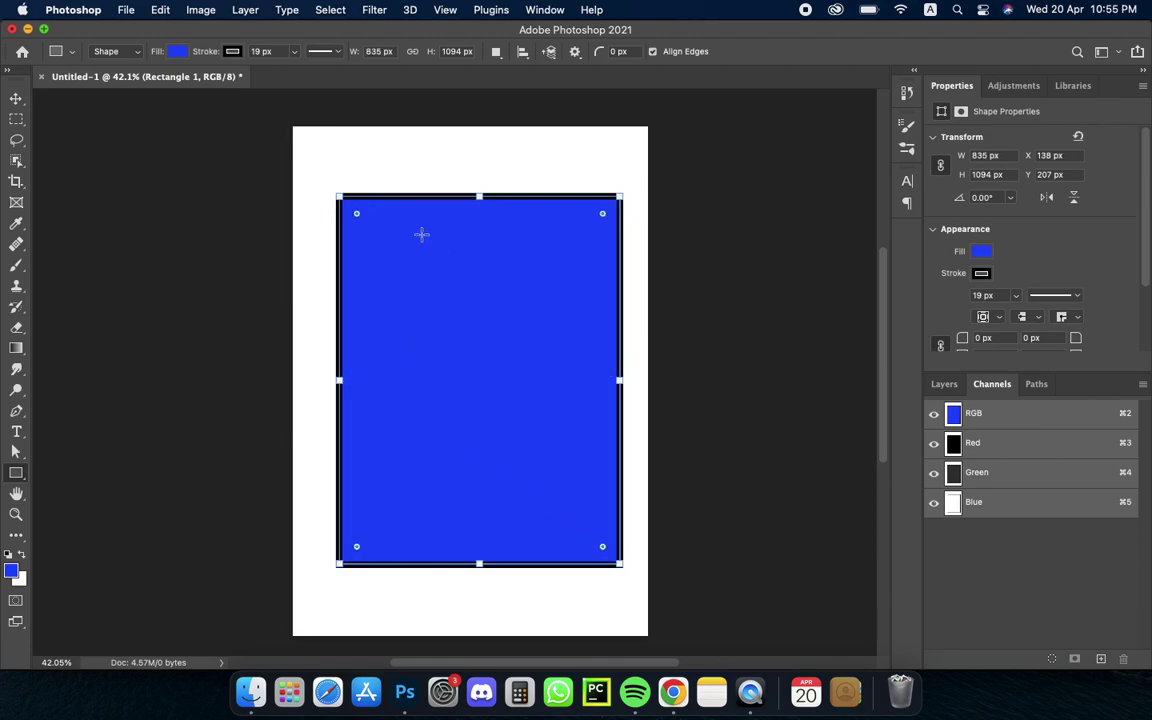
- Fill the rectangle with black and round its corners to about 63 px
click(177, 52)
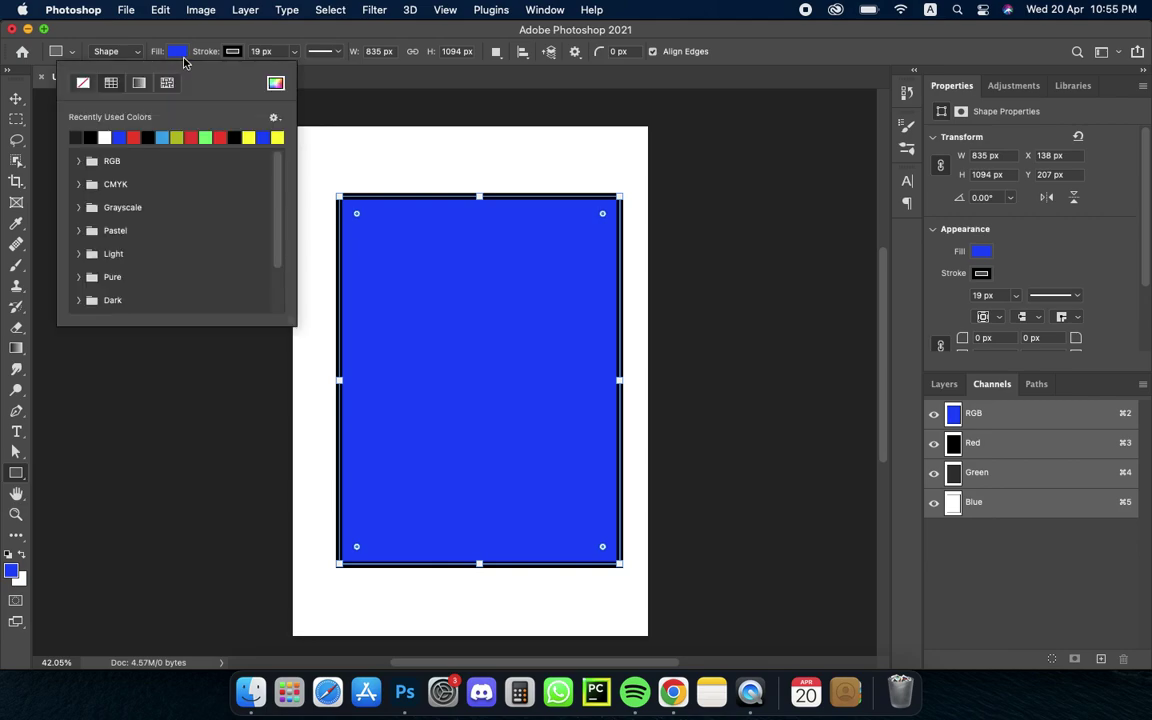
click(236, 137)
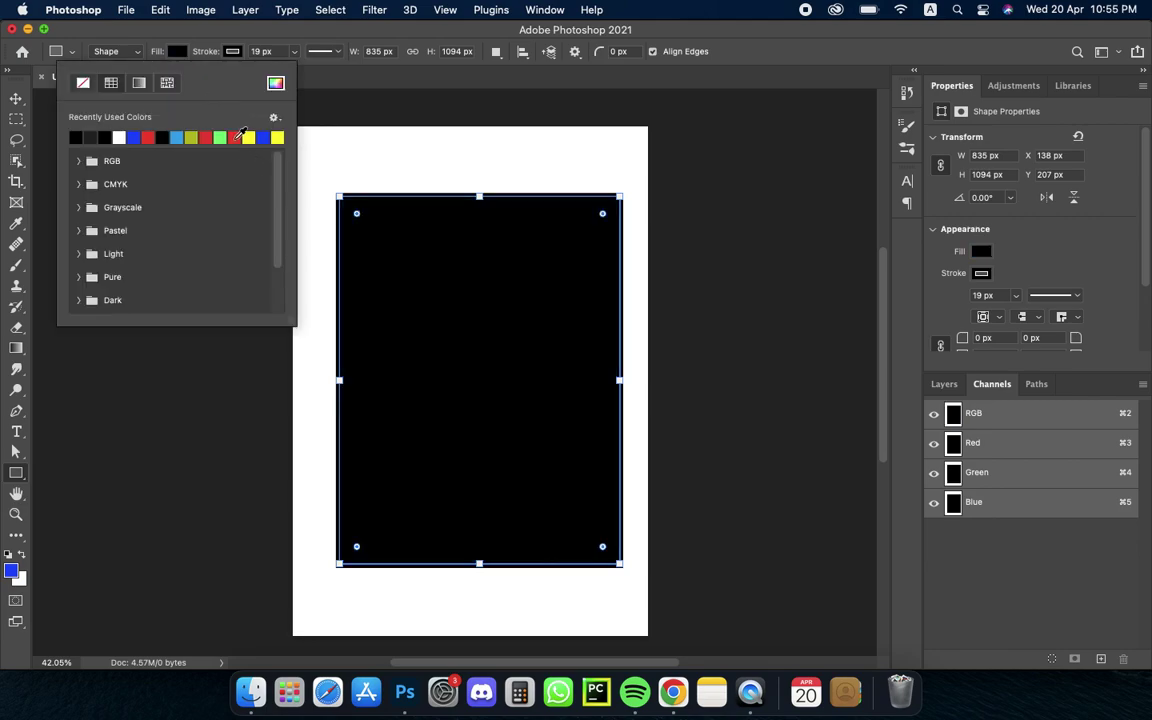
drag(357, 216, 361, 216)
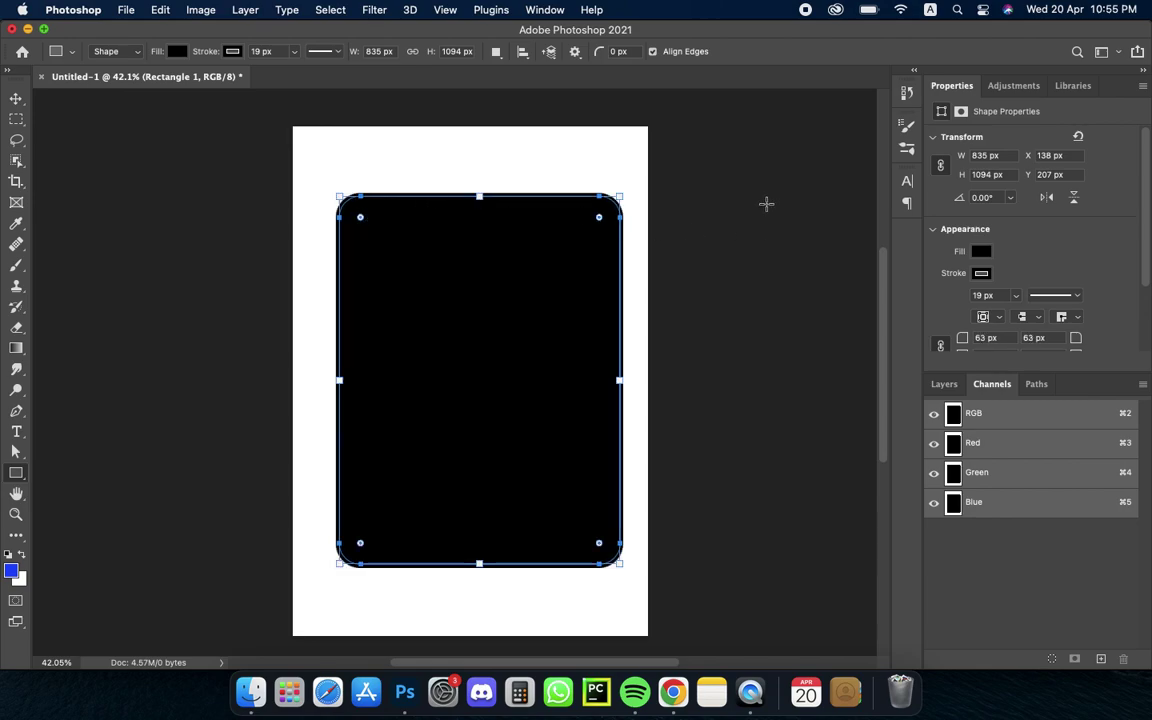
drag(837, 117, 840, 126)
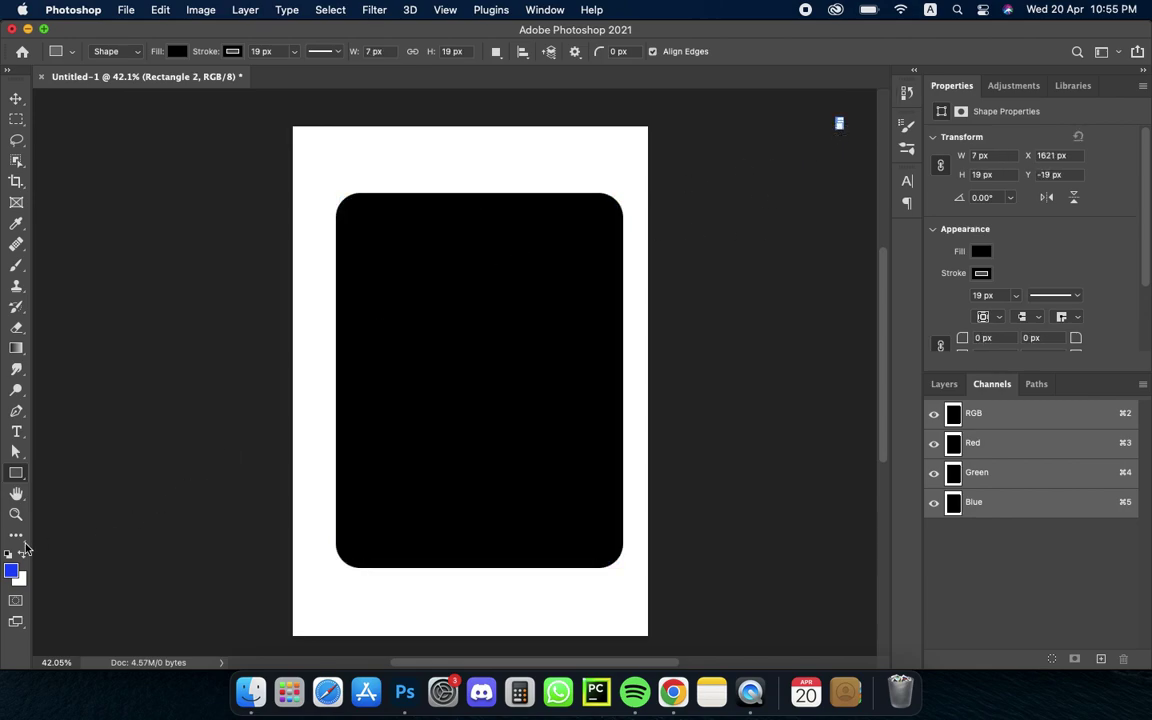
- Draw a rectangle about 738 by 1047 px inside the black rounded shape and fill it with white
drag(357, 205, 603, 556)
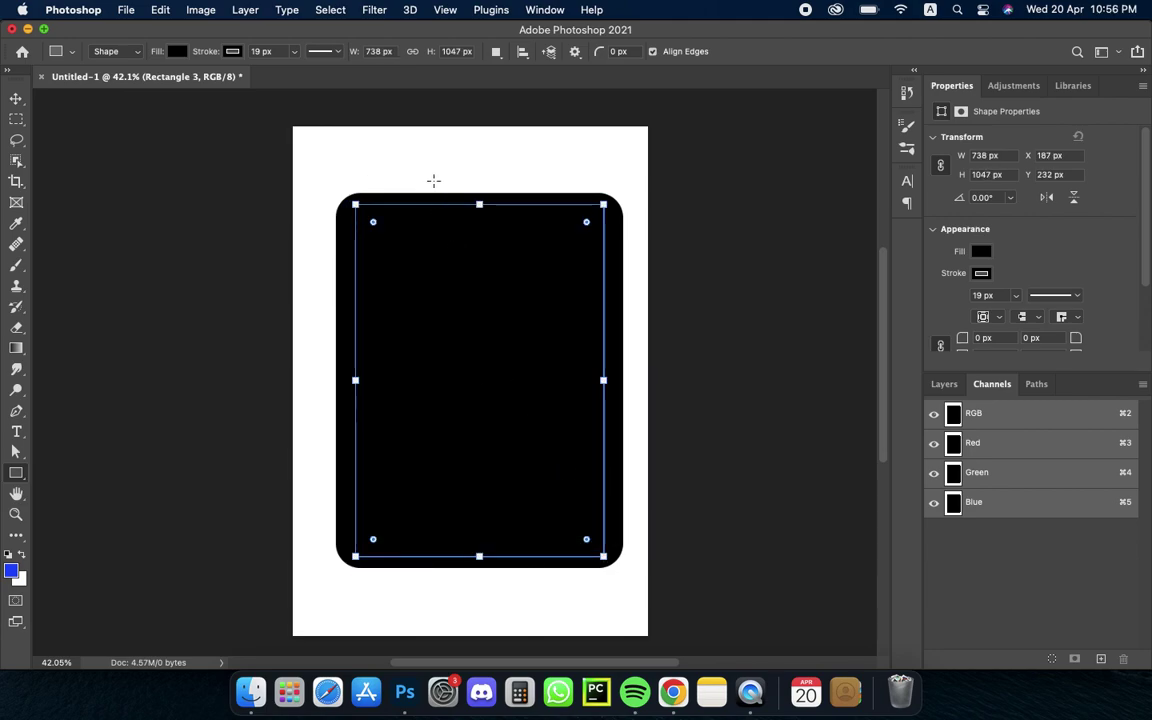
click(174, 52)
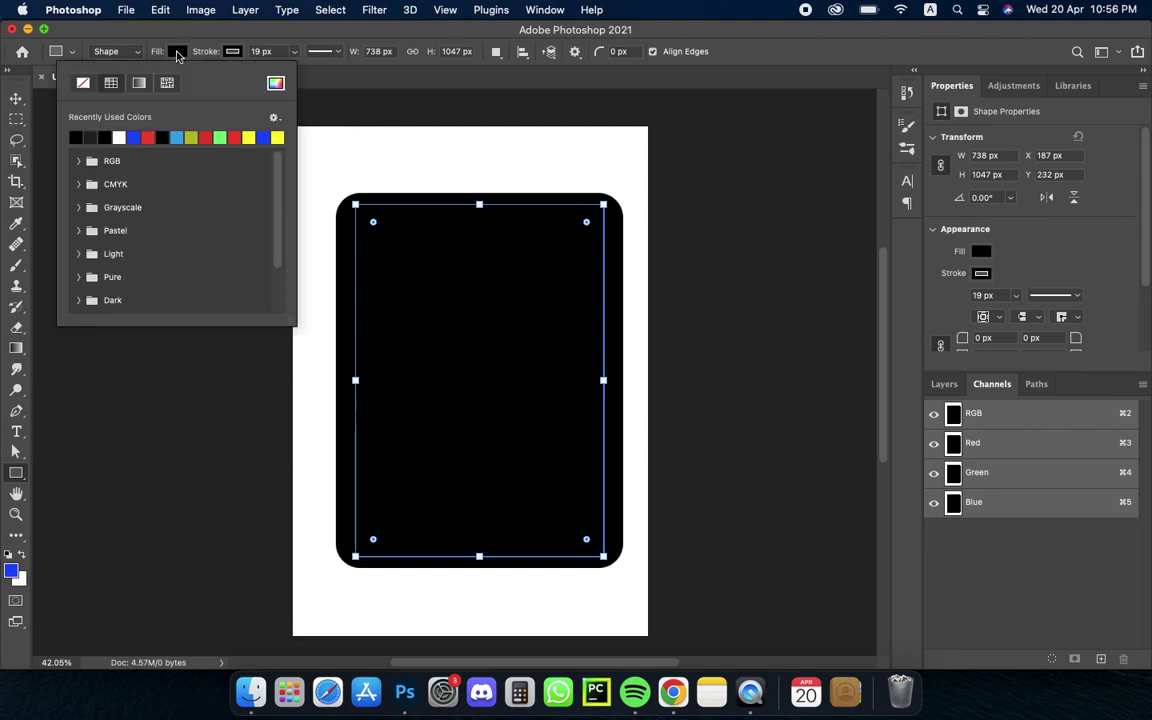
click(121, 137)
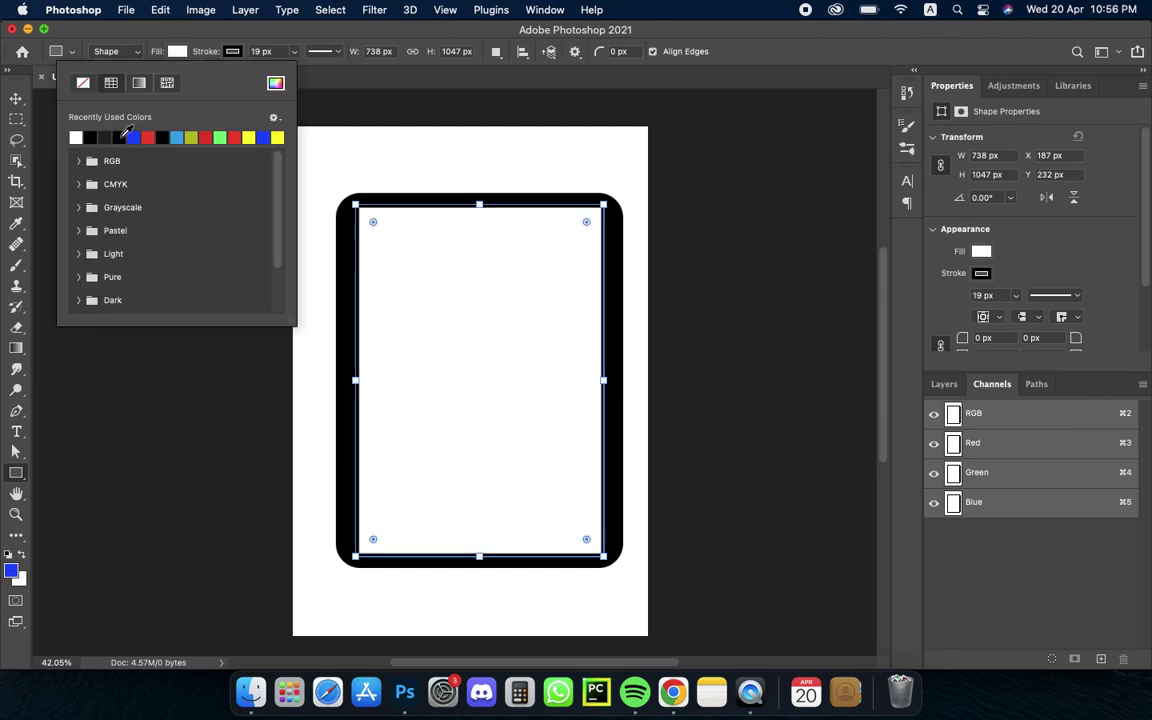
drag(833, 112, 849, 129)
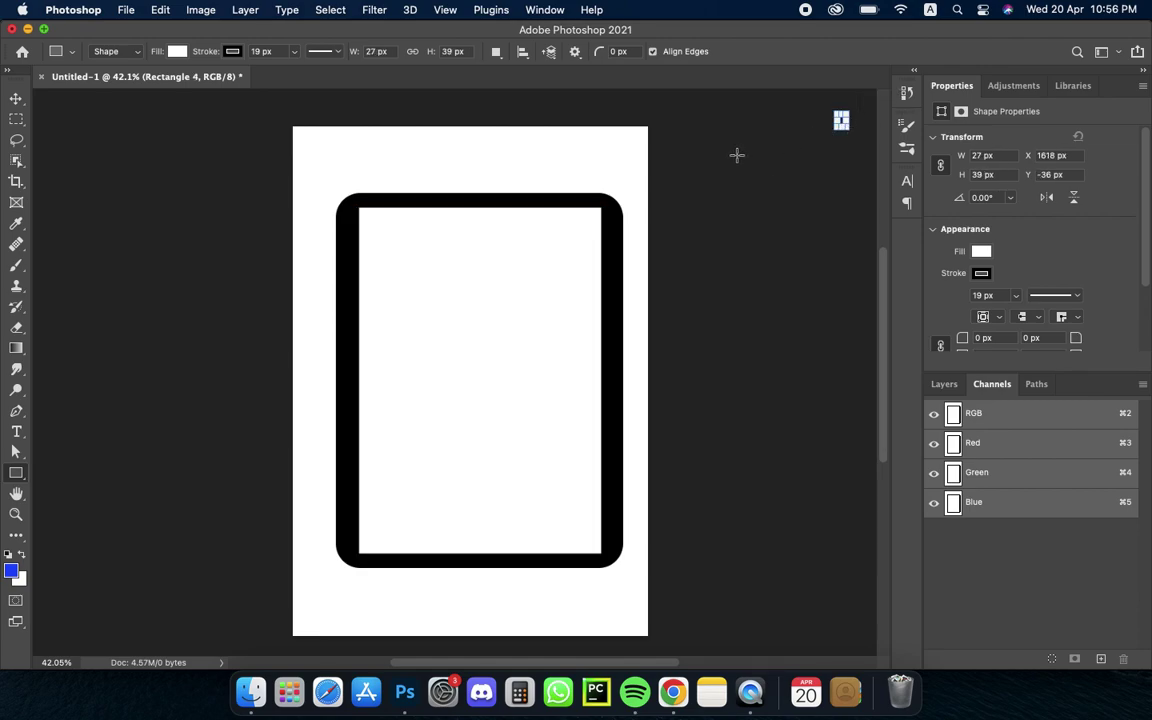
- Draw a white, black-stroked shape about 163 by 189 px with 81 px corner radii in the white rectangle's upper-left corner
right_click(314, 205)
click(319, 193)
right_click(465, 246)
click(454, 231)
mouse_move(372, 217)
mouse_down()
mouse_move(375, 284)
mouse_move(427, 284)
mouse_move(392, 240)
mouse_move(406, 266)
mouse_move(412, 256)
mouse_move(319, 239)
mouse_move(612, 366)
mouse_up()
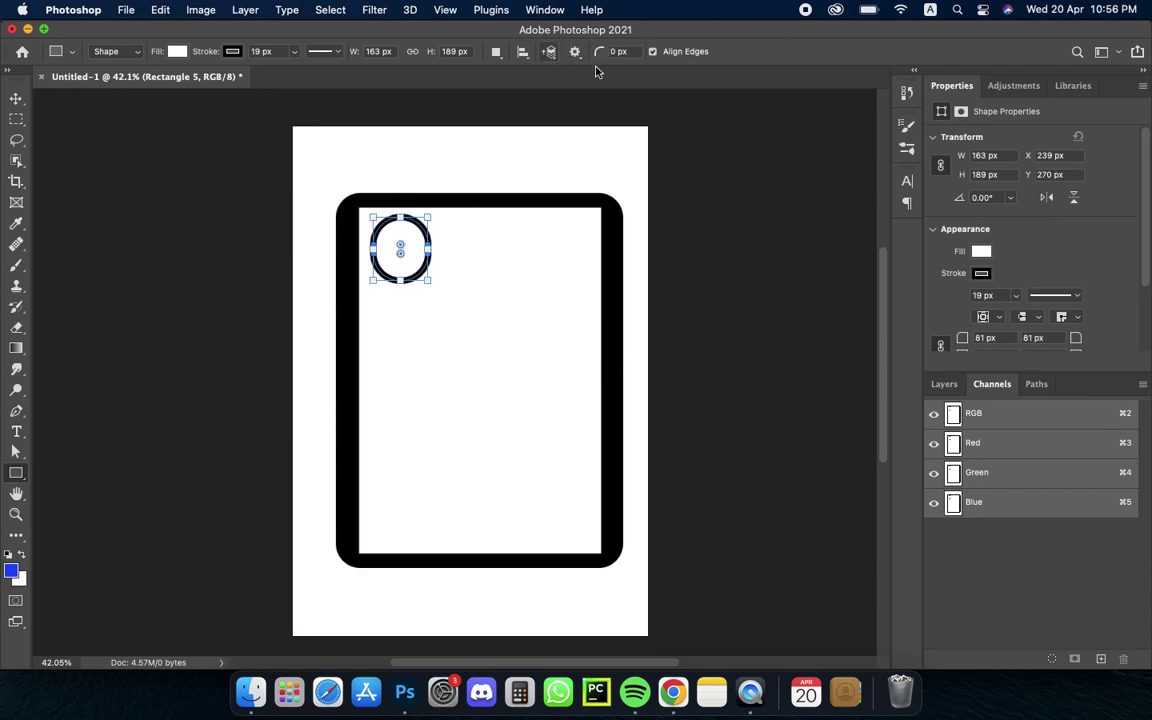
drag(854, 122, 859, 136)
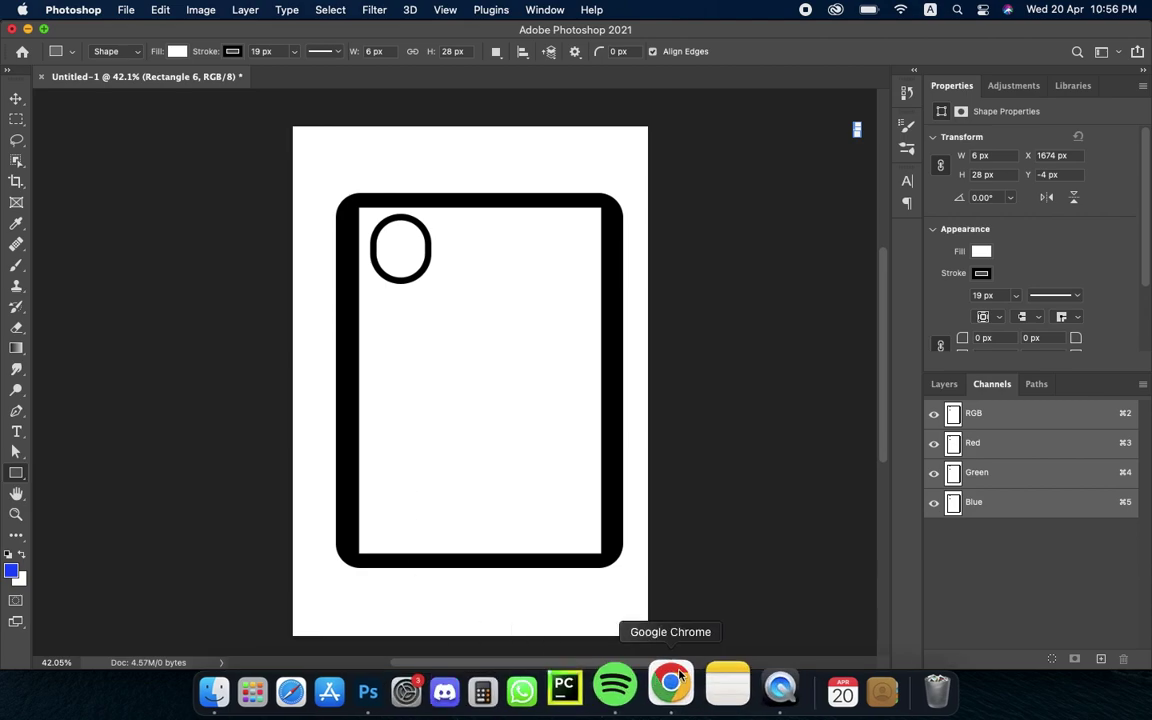
- Switch to Chrome and search Google Images for "apple logo png" as a reference
click(672, 686)
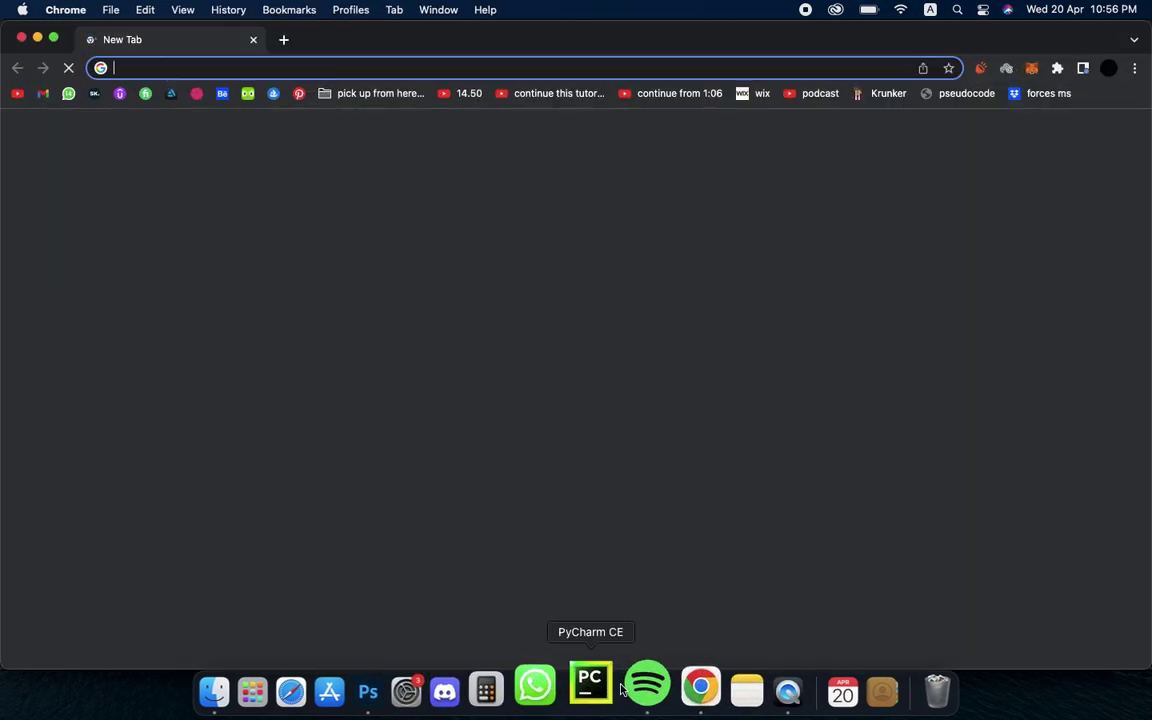
click(431, 67)
text(a)
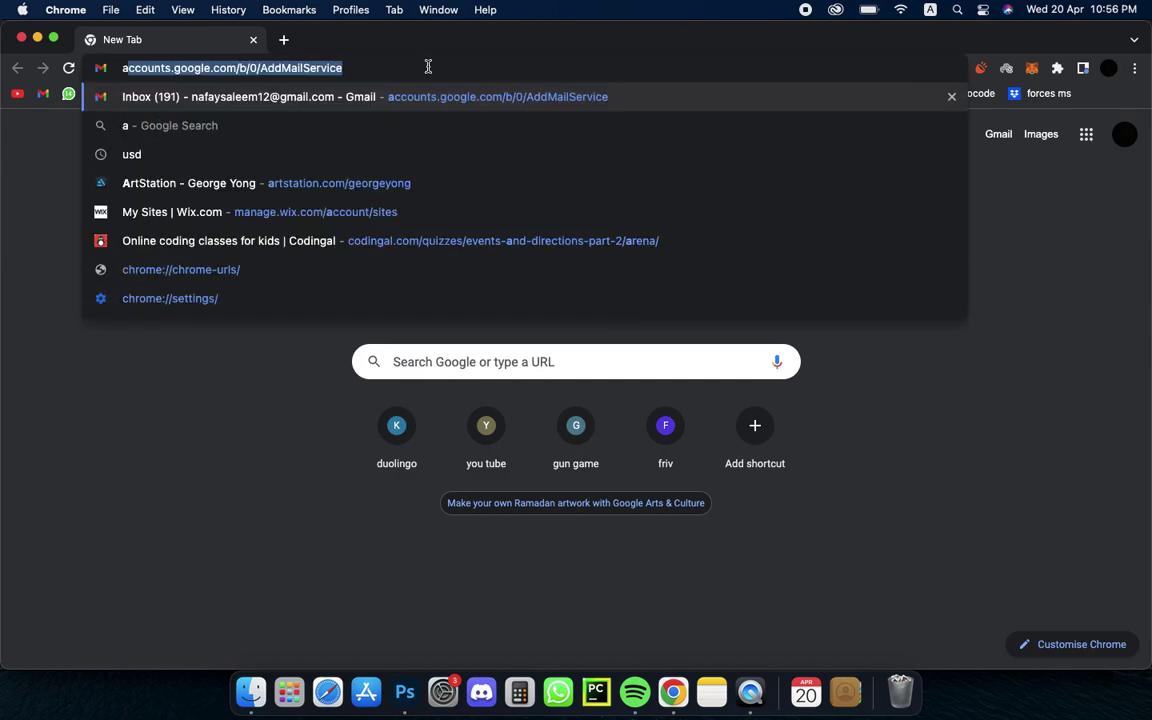
text(pple logo)
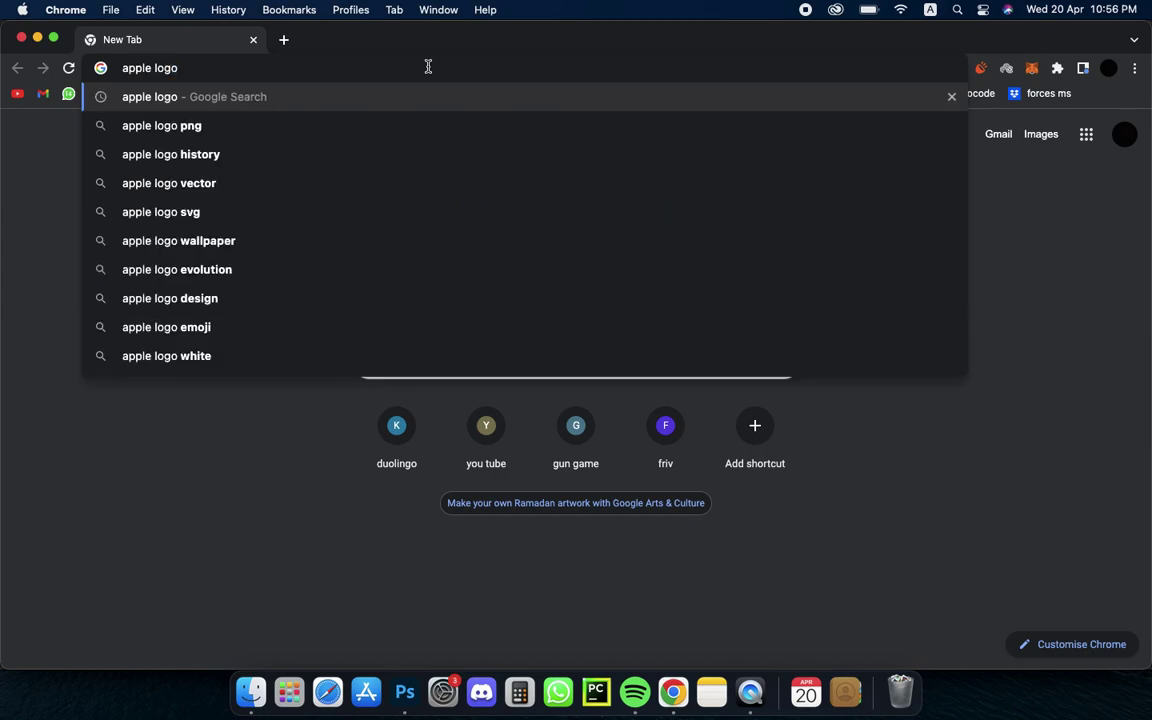
click(398, 121)
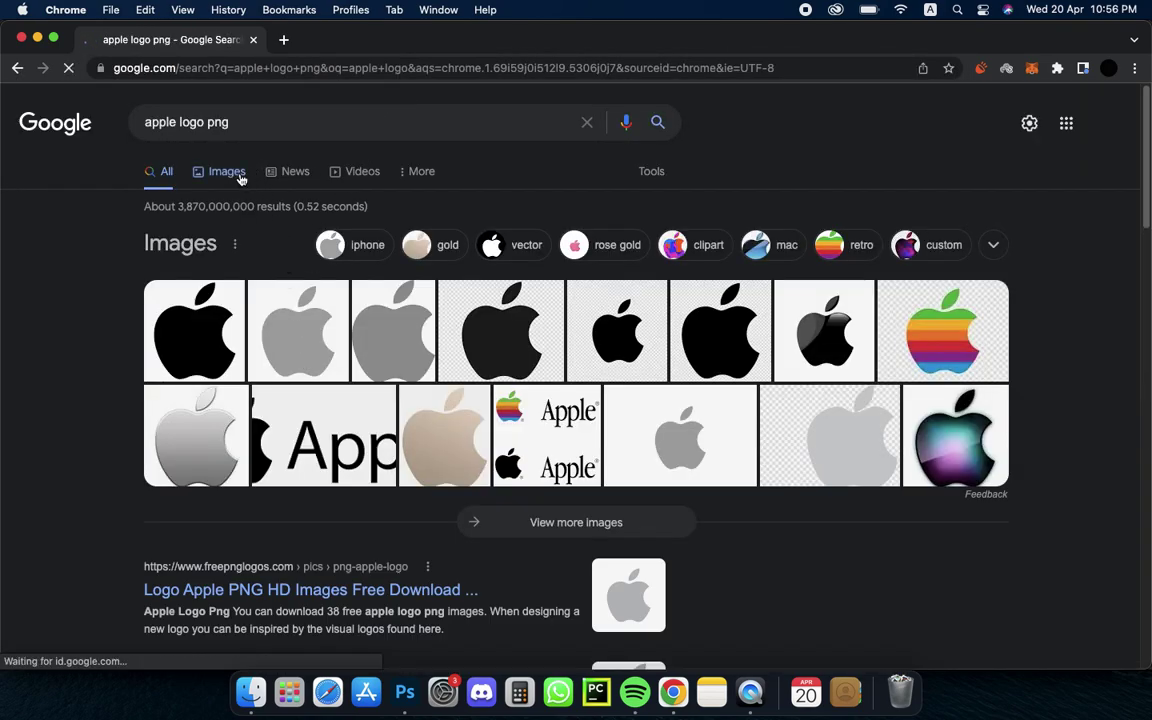
click(243, 174)
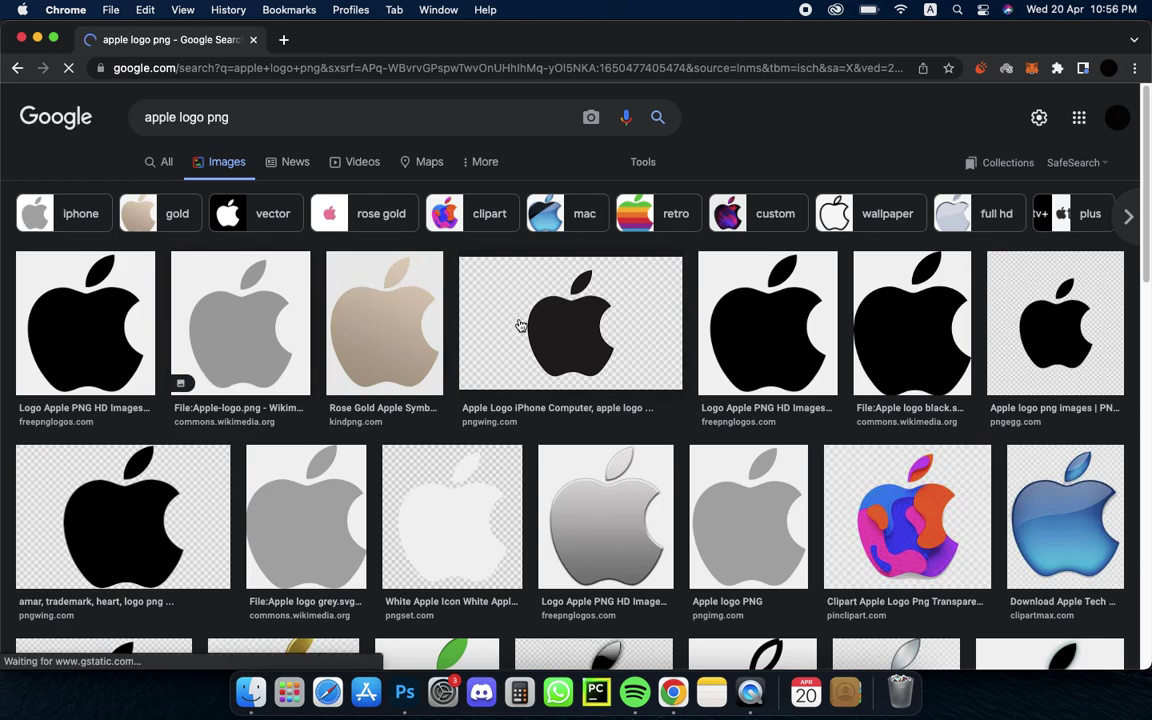
- Switch back to Photoshop, set the Brush size to 15 px and rasterize the current shape layer for painting
click(404, 690)
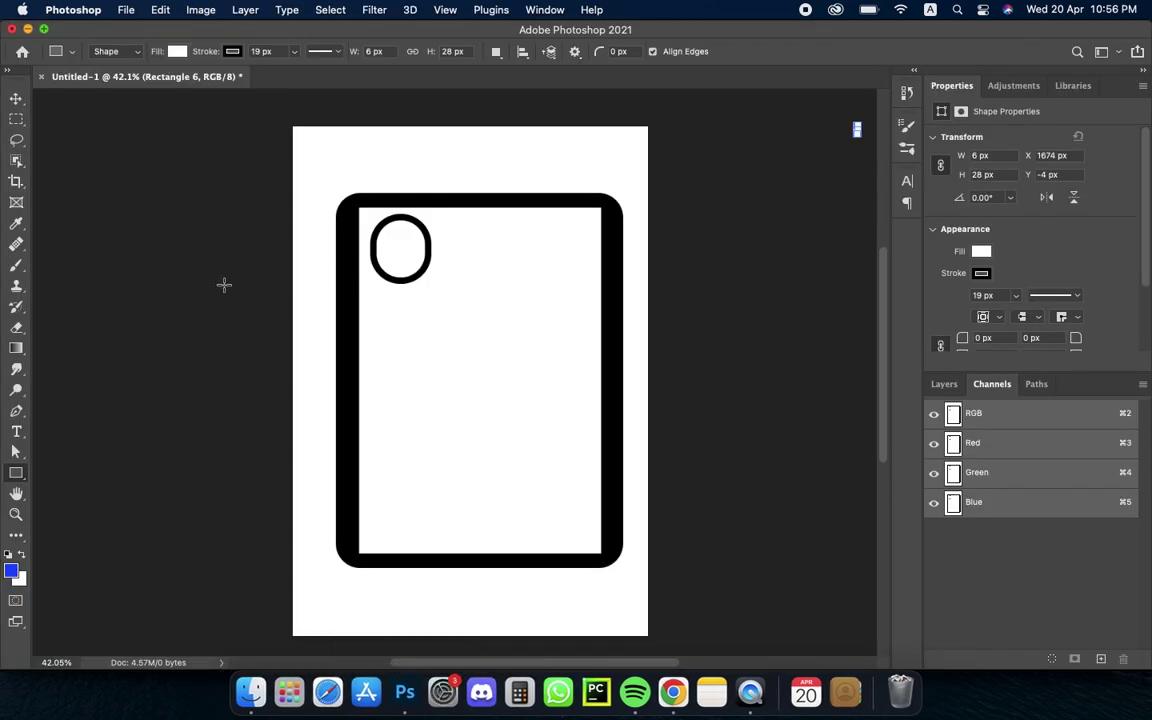
click(16, 263)
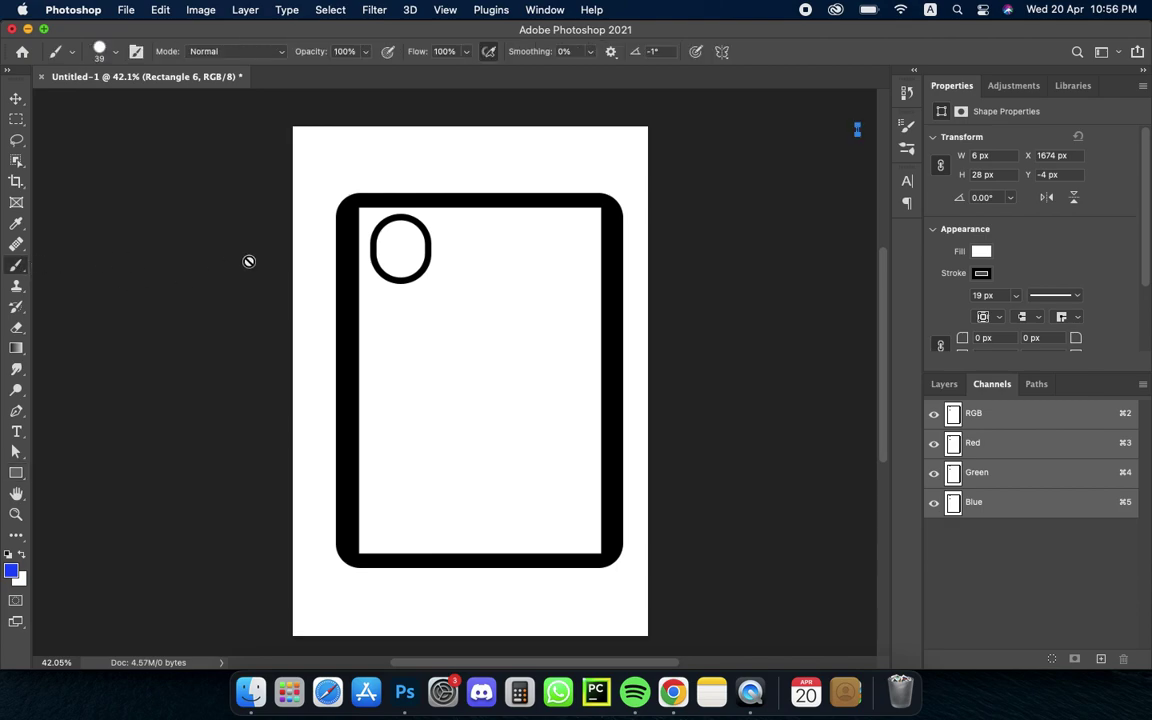
right_click(337, 268)
drag(440, 309, 429, 310)
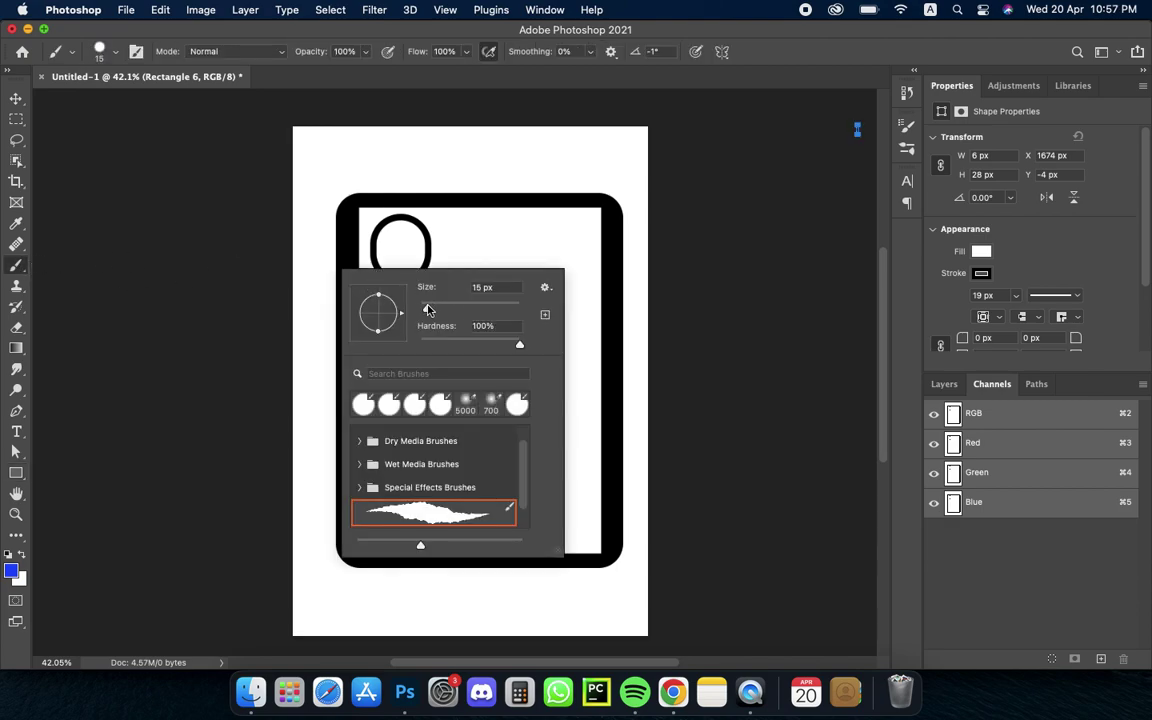
click(513, 285)
click(553, 268)
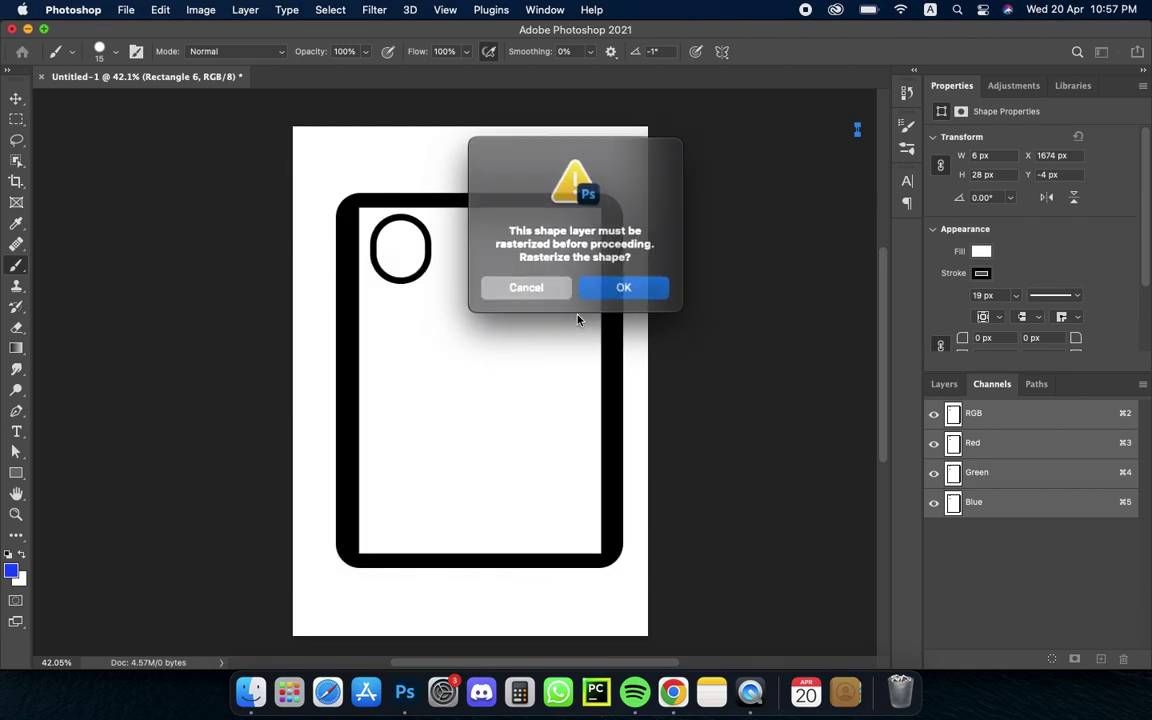
click(622, 286)
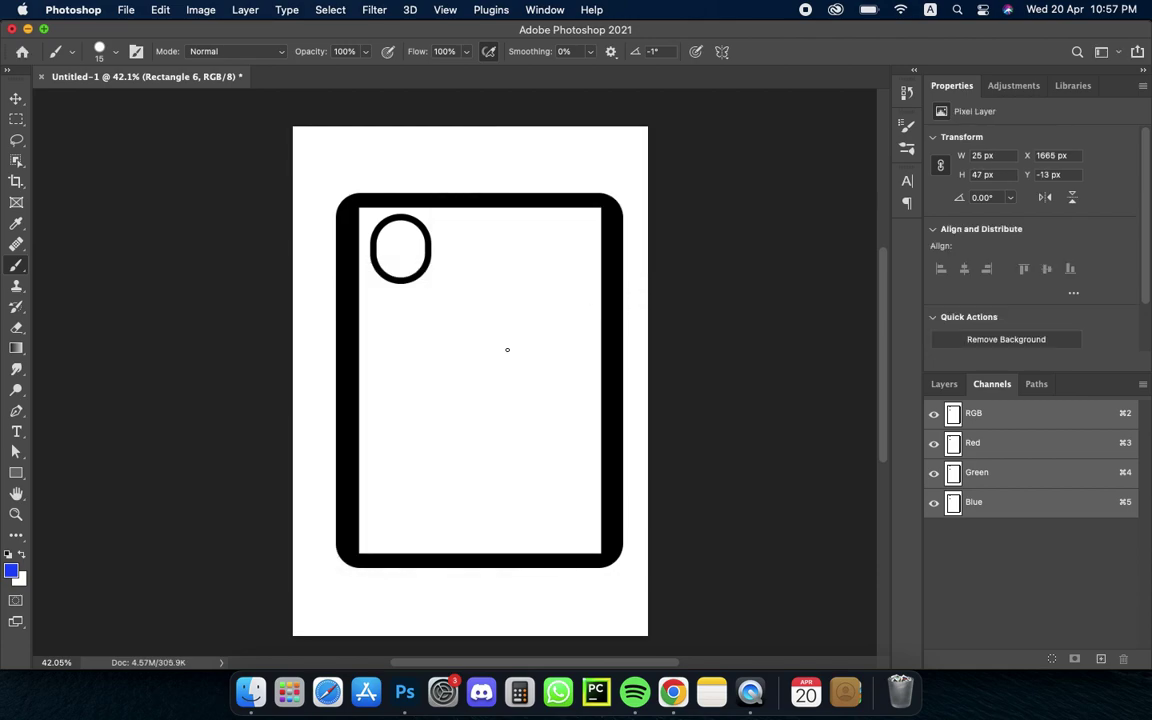
drag(502, 355, 503, 357)
key(super+z)
- Set the background color to black, 000000
click(20, 577)
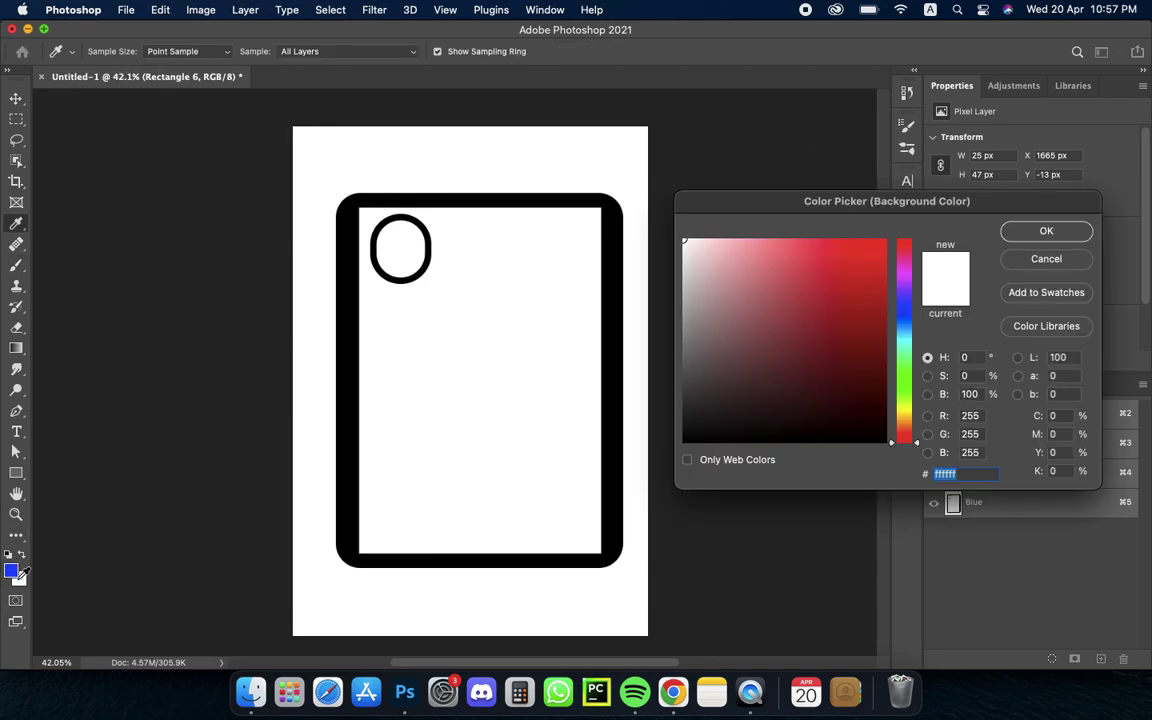
drag(700, 405, 684, 376)
mouse_move(679, 444)
mouse_down()
mouse_move(687, 411)
mouse_move(679, 444)
mouse_up()
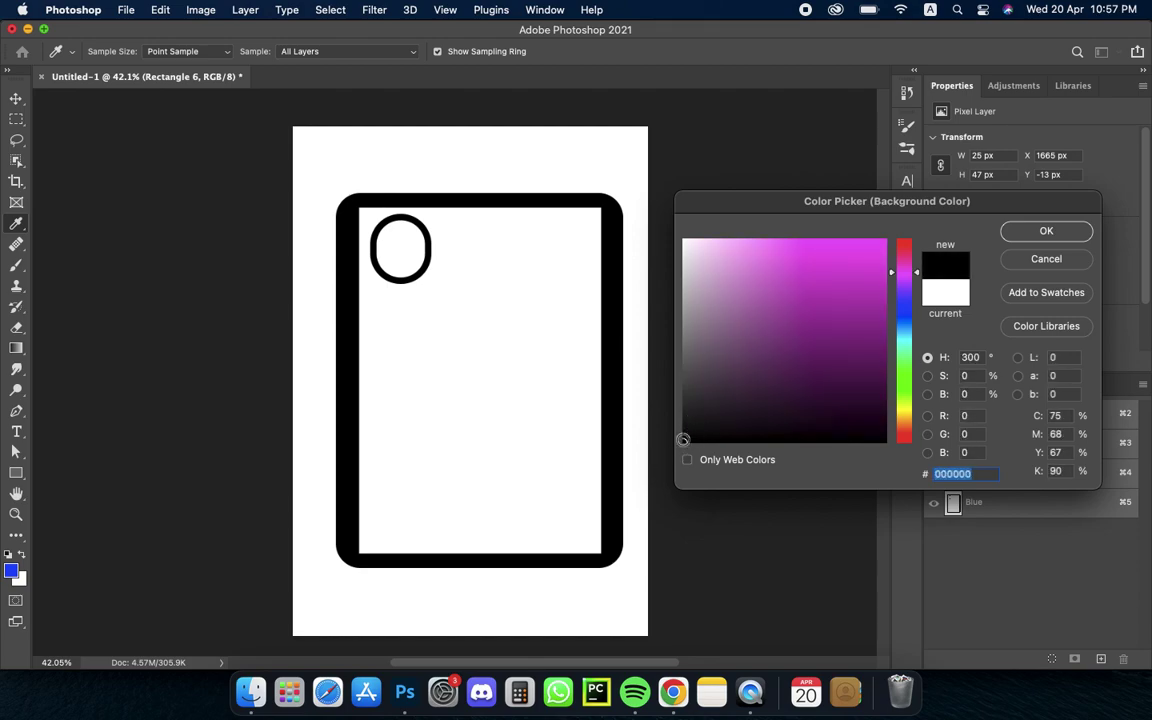
click(1048, 234)
key(b)
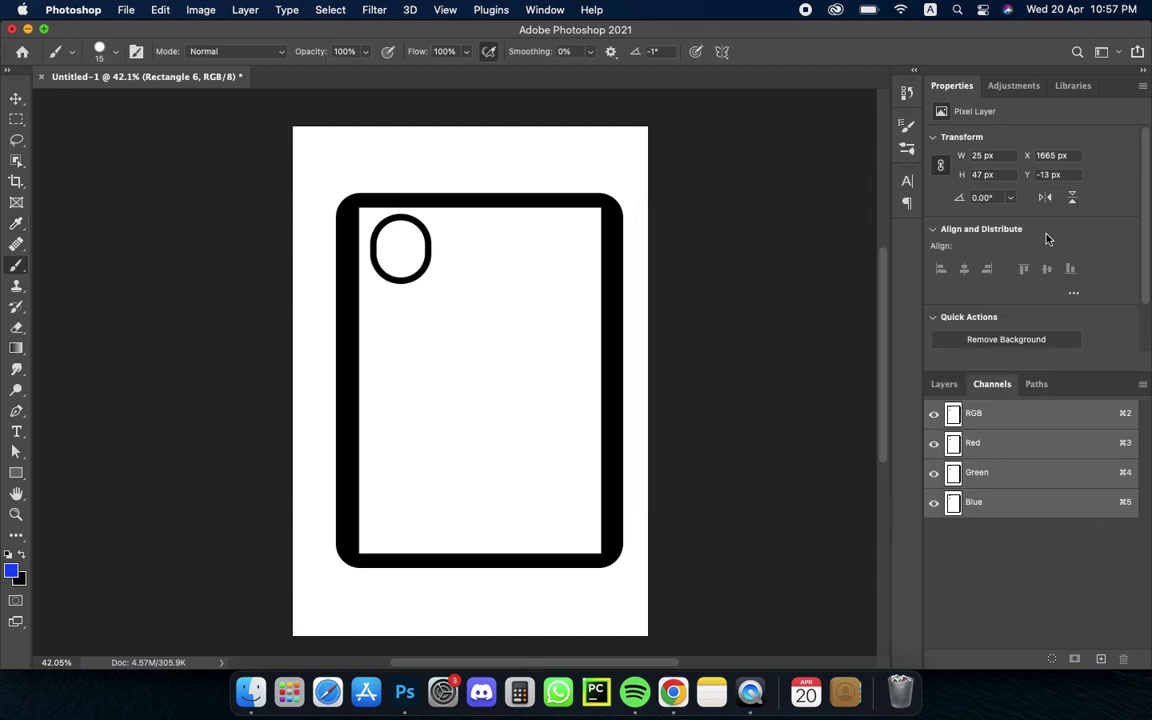
click(17, 578)
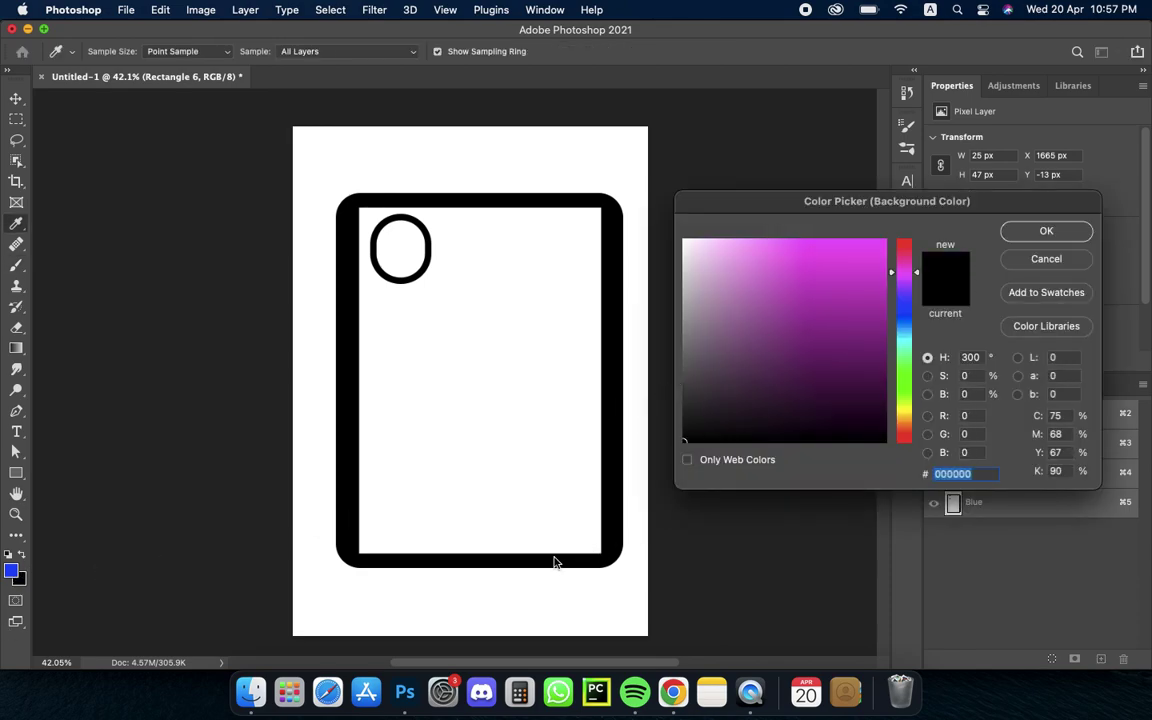
click(1008, 233)
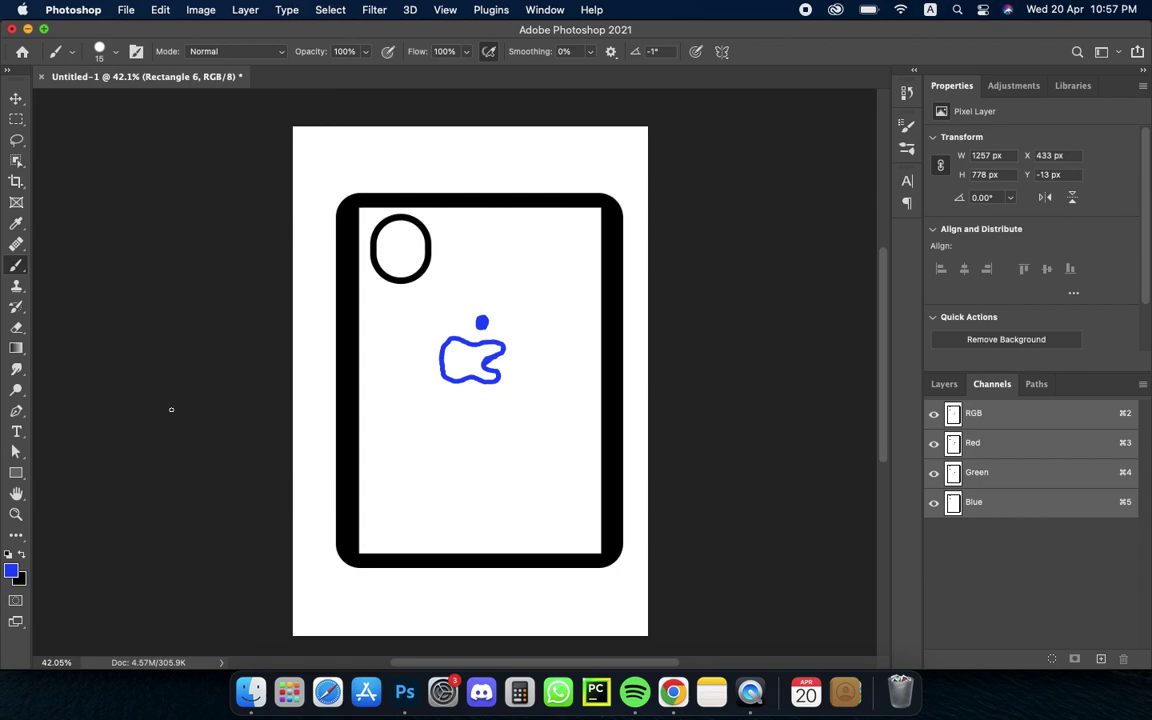
- Set the foreground color to black, 000000, and paint four small dots and a larger central dot inside the camera shape
click(12, 570)
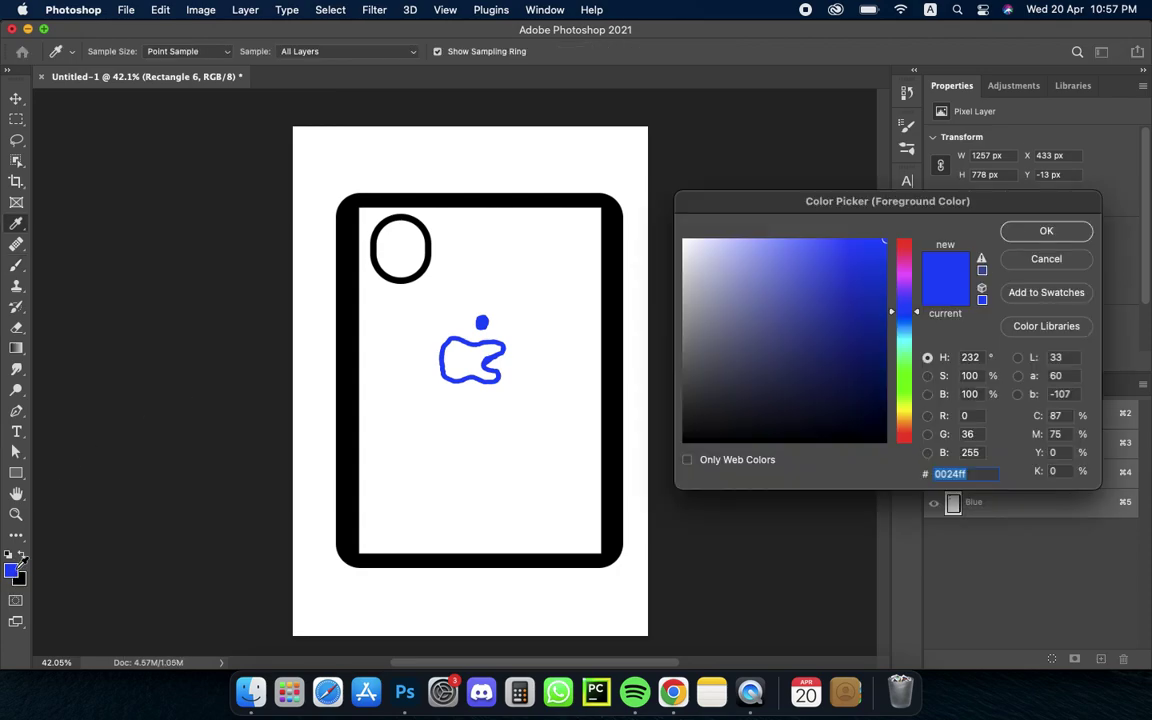
drag(655, 297, 613, 504)
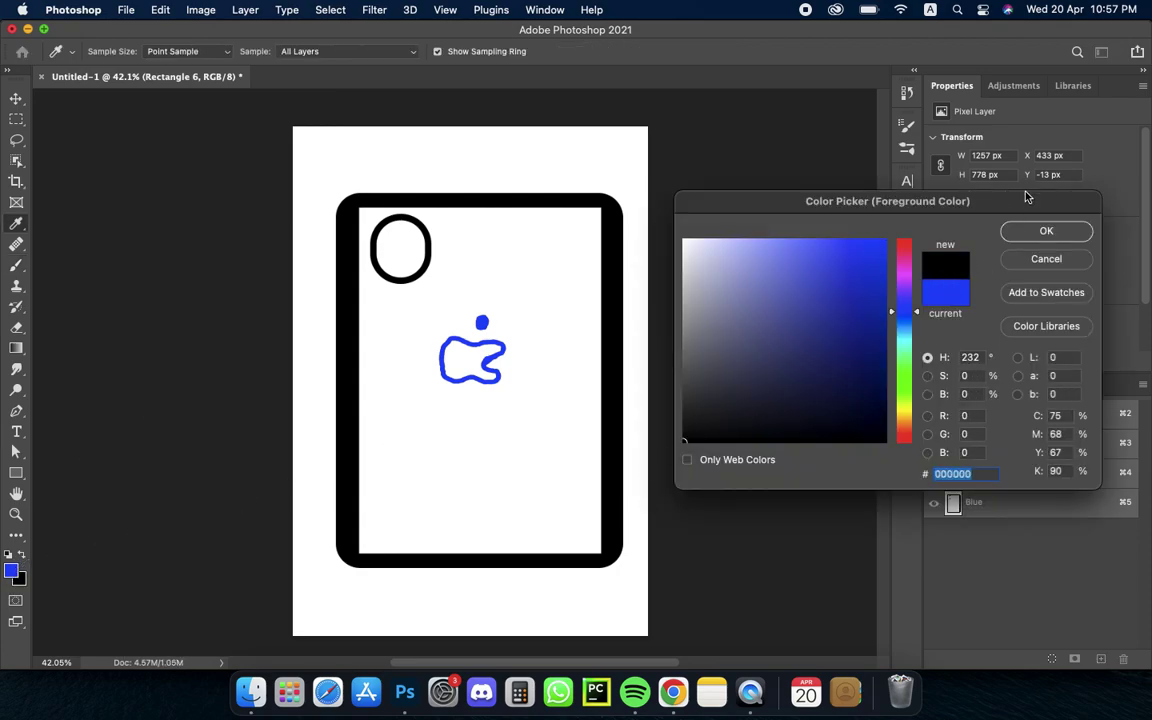
click(1040, 233)
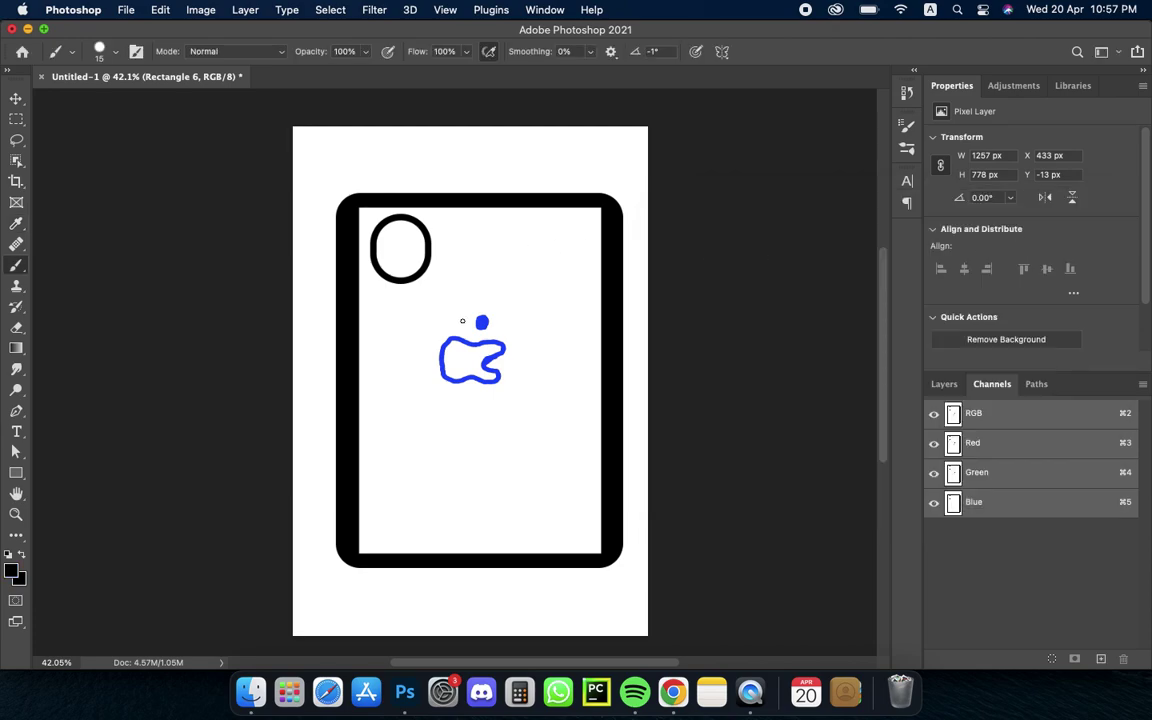
click(388, 232)
click(409, 262)
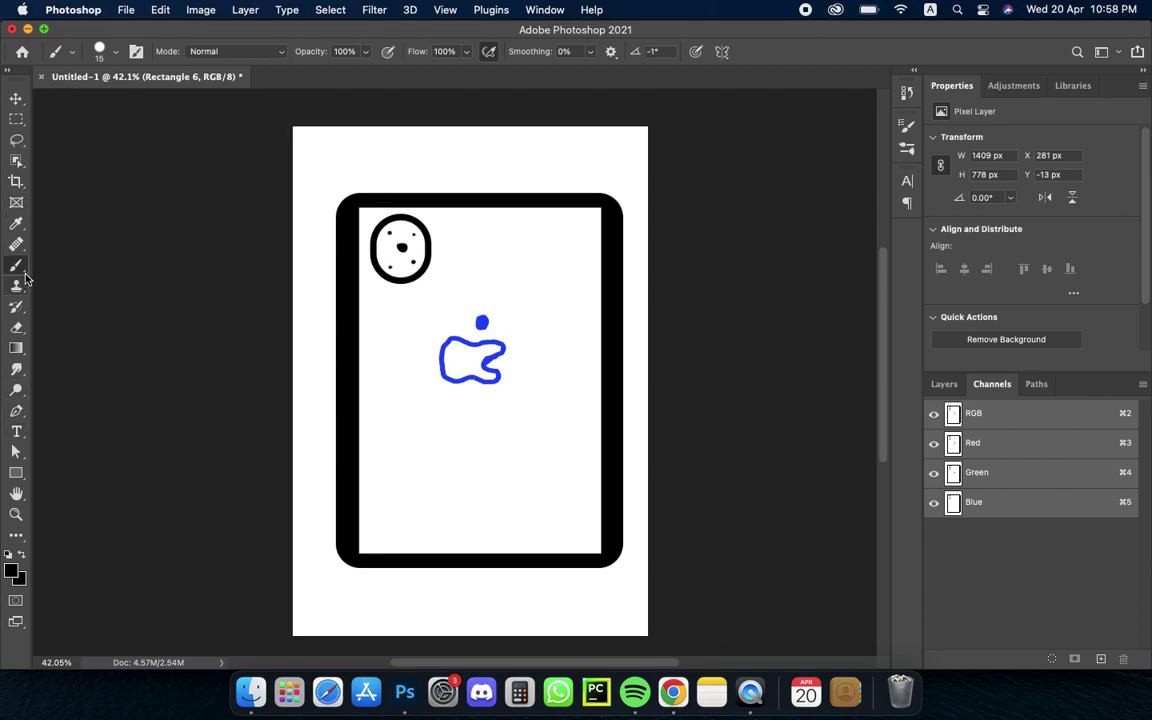
- Fade the painted camera dots and the blue Apple logo with the 5000 px Eraser
click(17, 329)
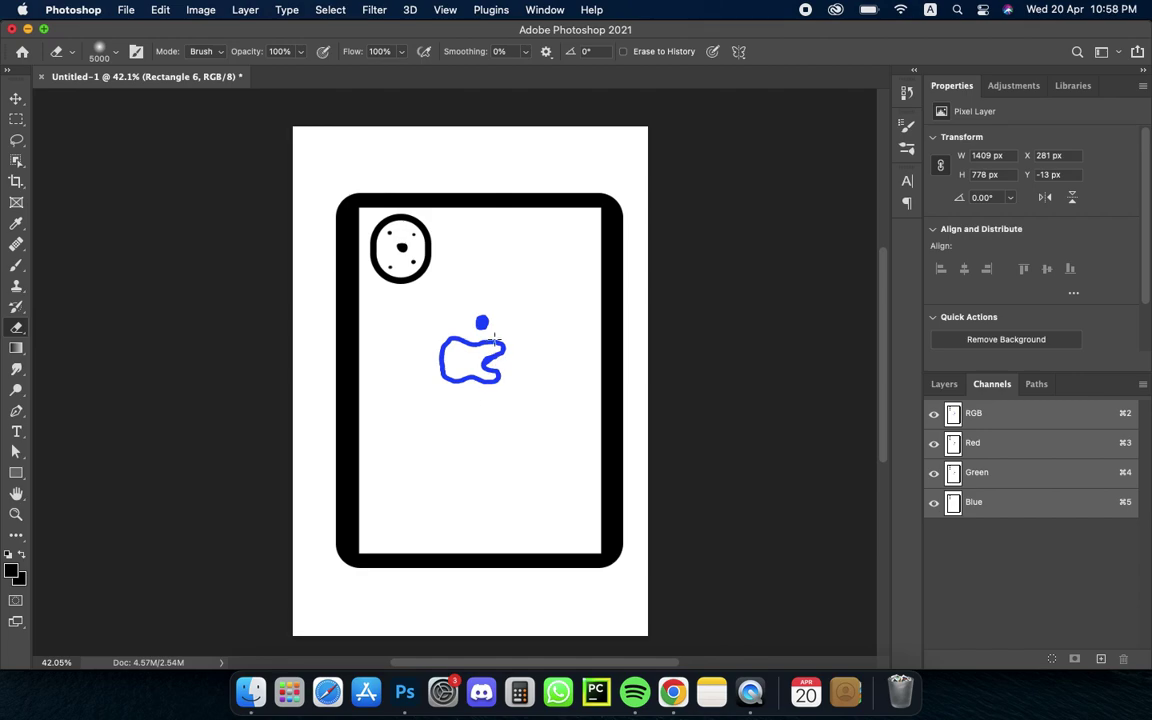
click(120, 290)
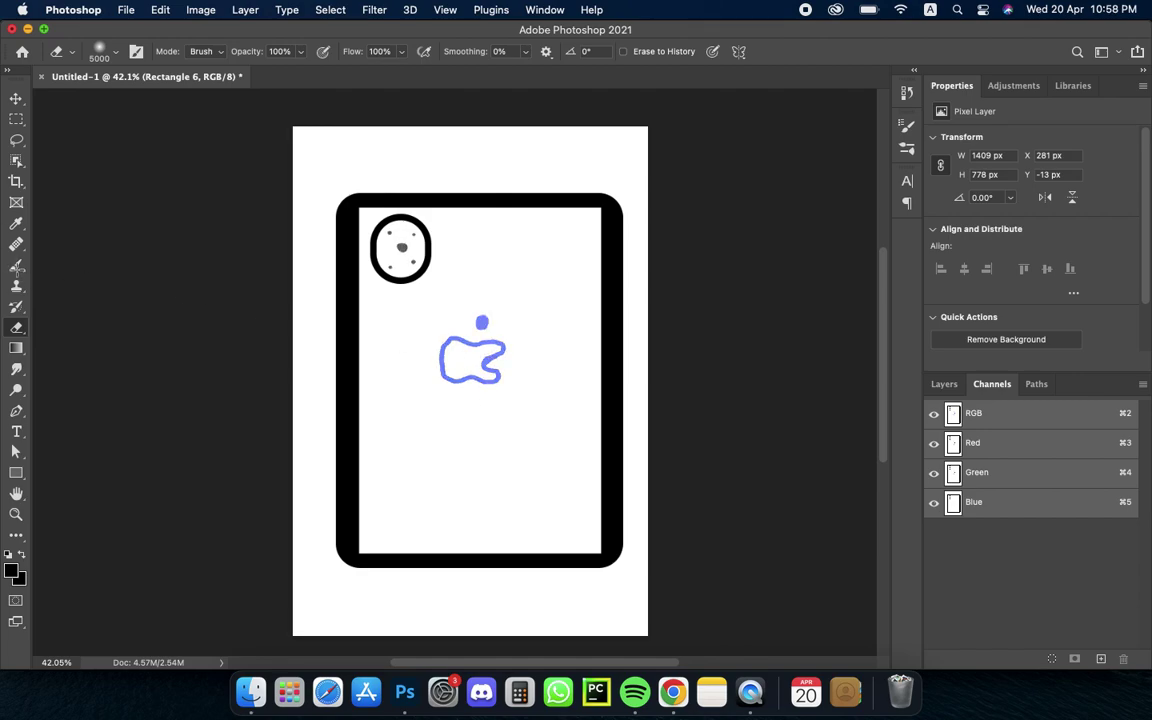
click(17, 268)
- Return to the Brush and set the foreground color to white, ffffff
click(24, 268)
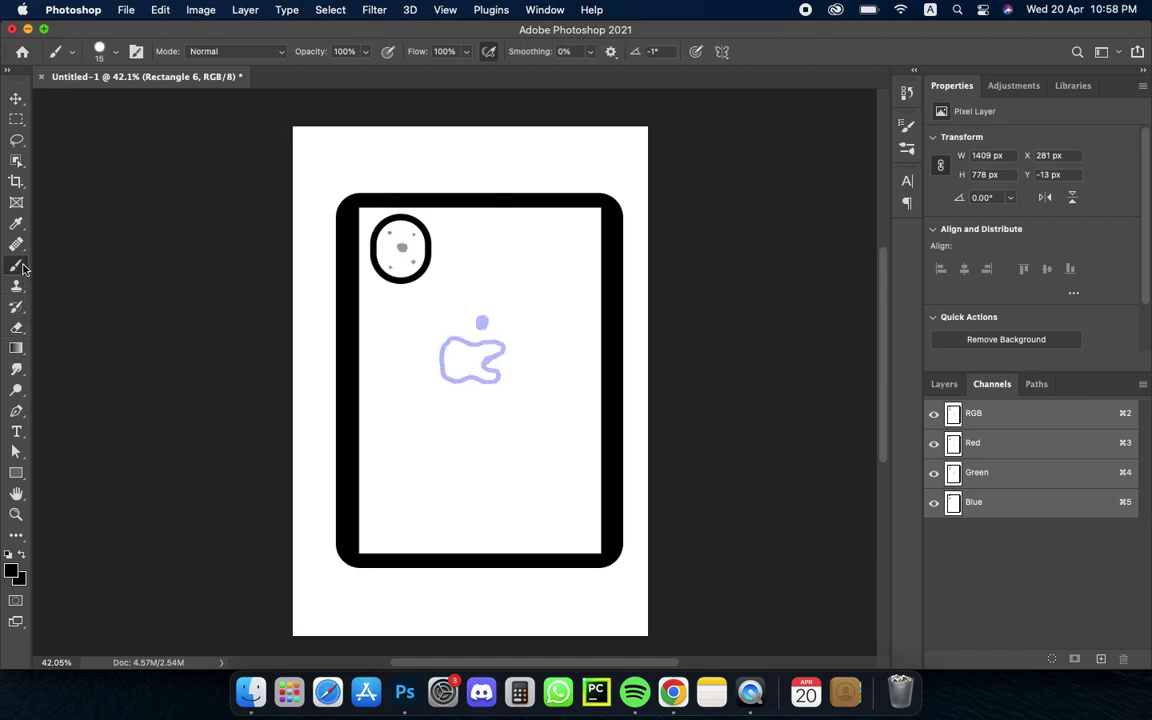
click(19, 570)
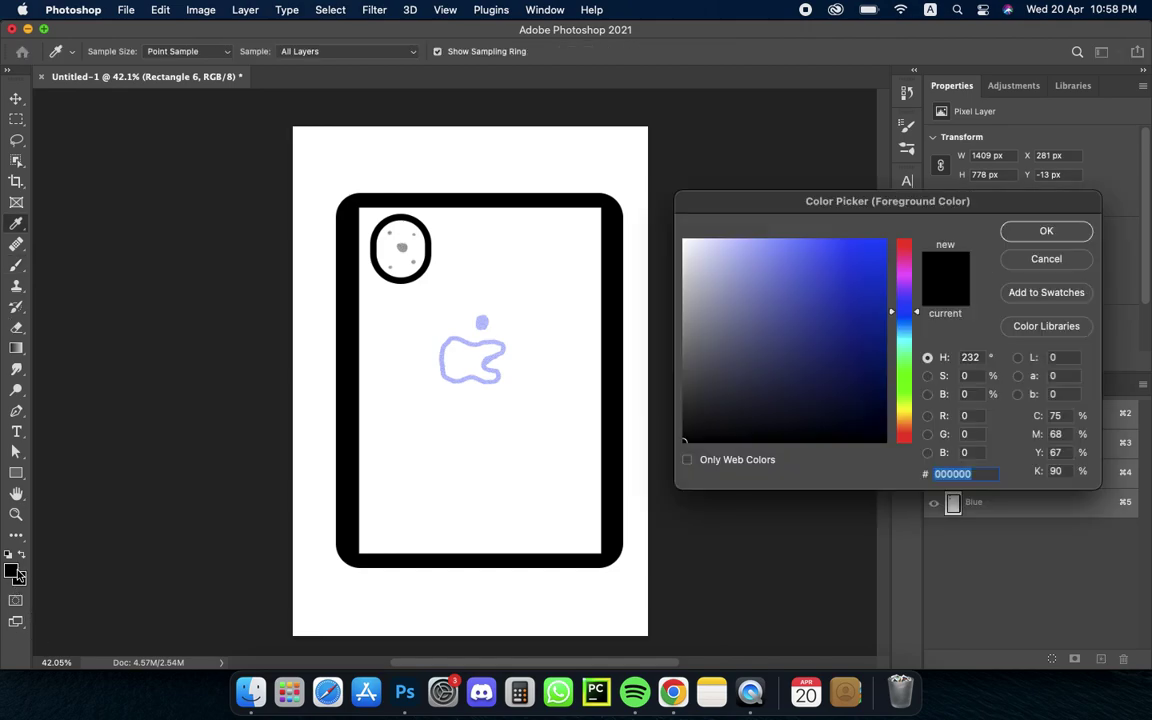
click(684, 241)
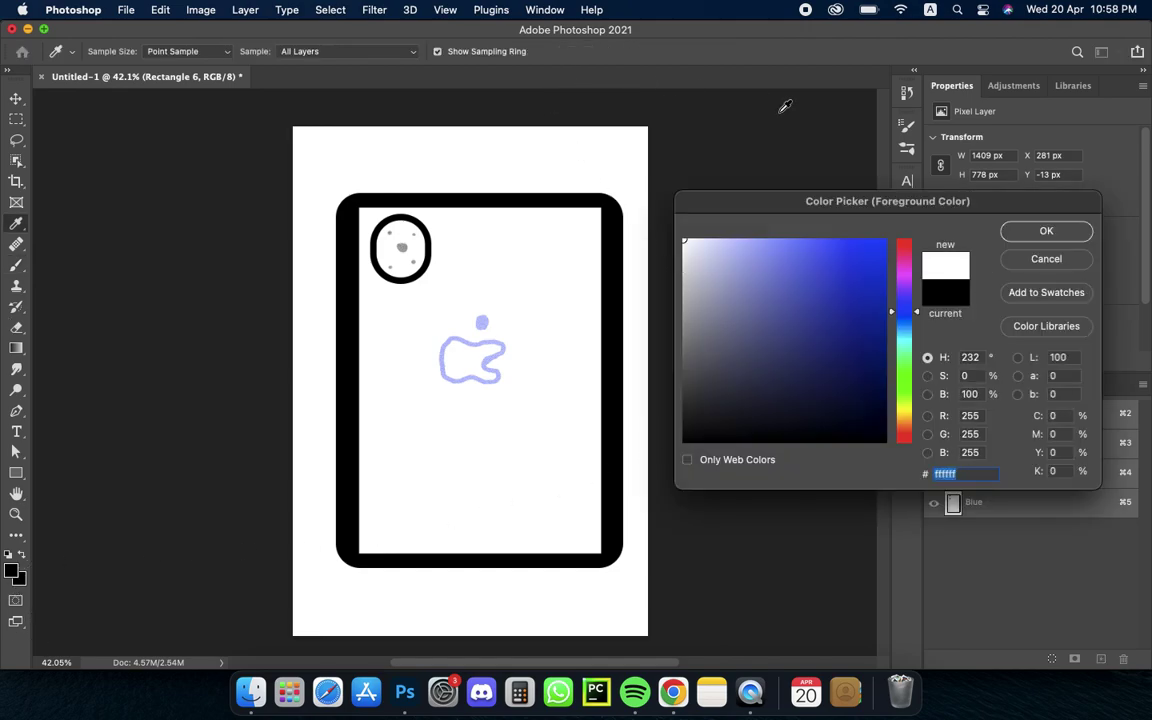
click(1043, 232)
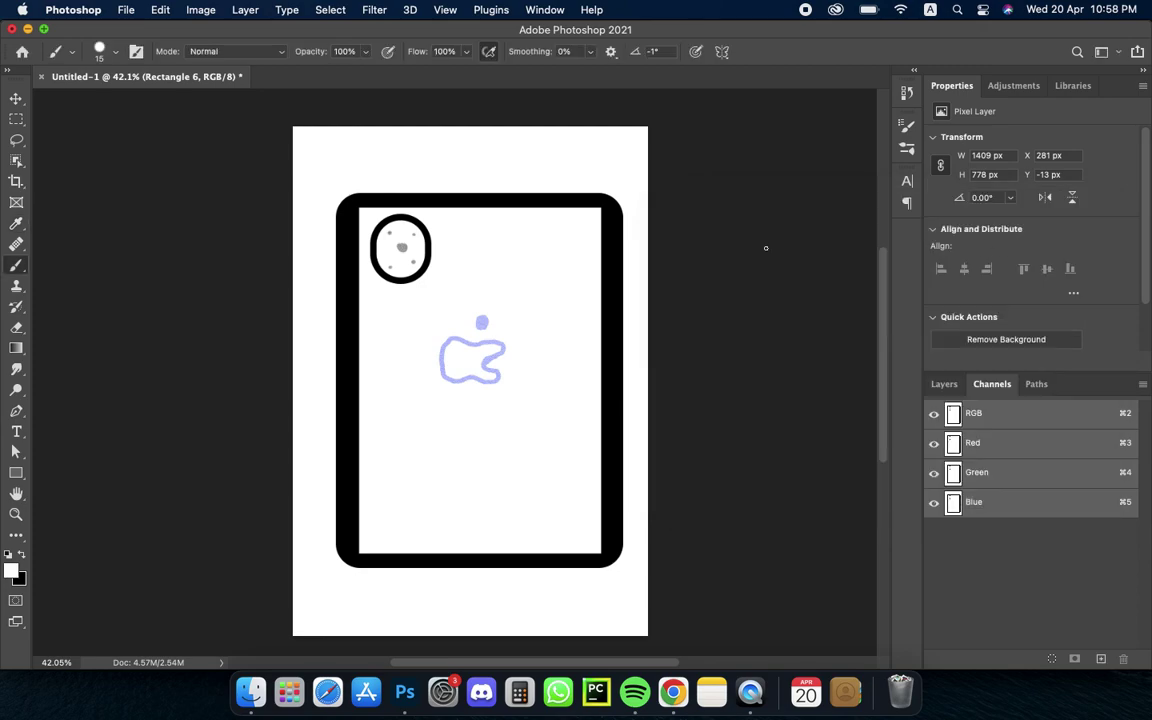
- Enlarge the Brush to 84 px and paint over the faded Apple logo in white
drag(488, 372, 497, 339)
right_click(499, 341)
click(630, 378)
mouse_move(486, 300)
mouse_down()
mouse_move(487, 389)
mouse_move(480, 340)
mouse_move(453, 300)
mouse_move(430, 402)
mouse_move(455, 337)
mouse_up()
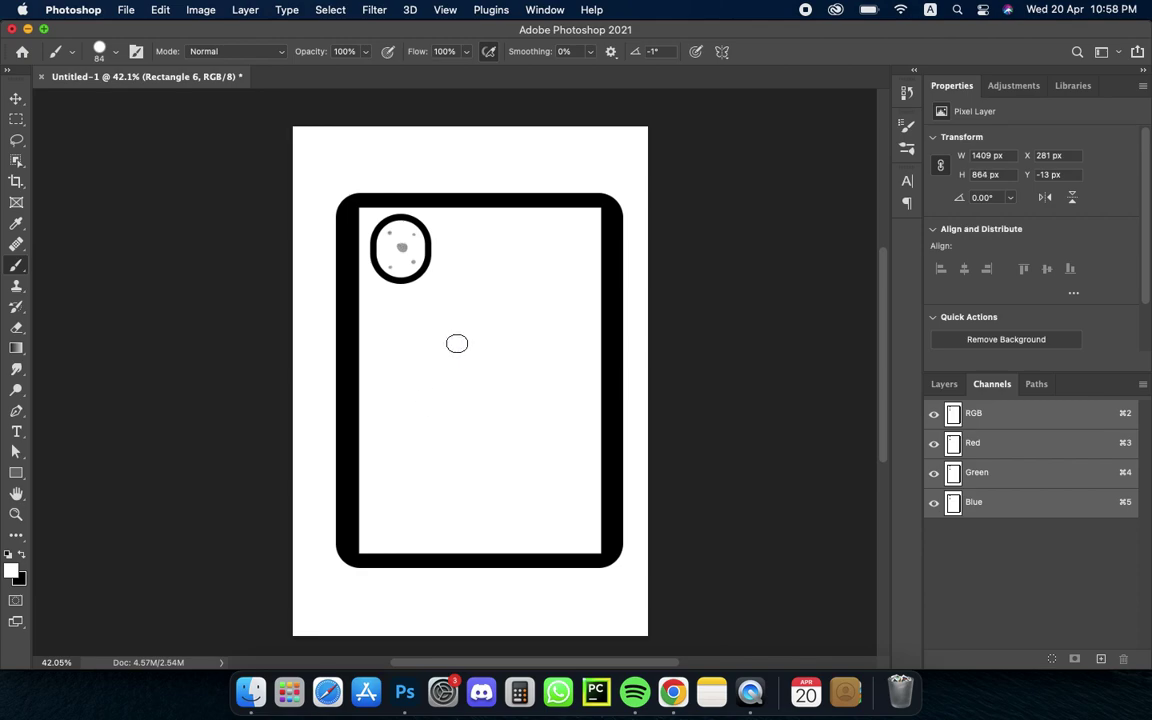
- Set the Brush size to 89 px
right_click(488, 352)
drag(586, 380, 591, 380)
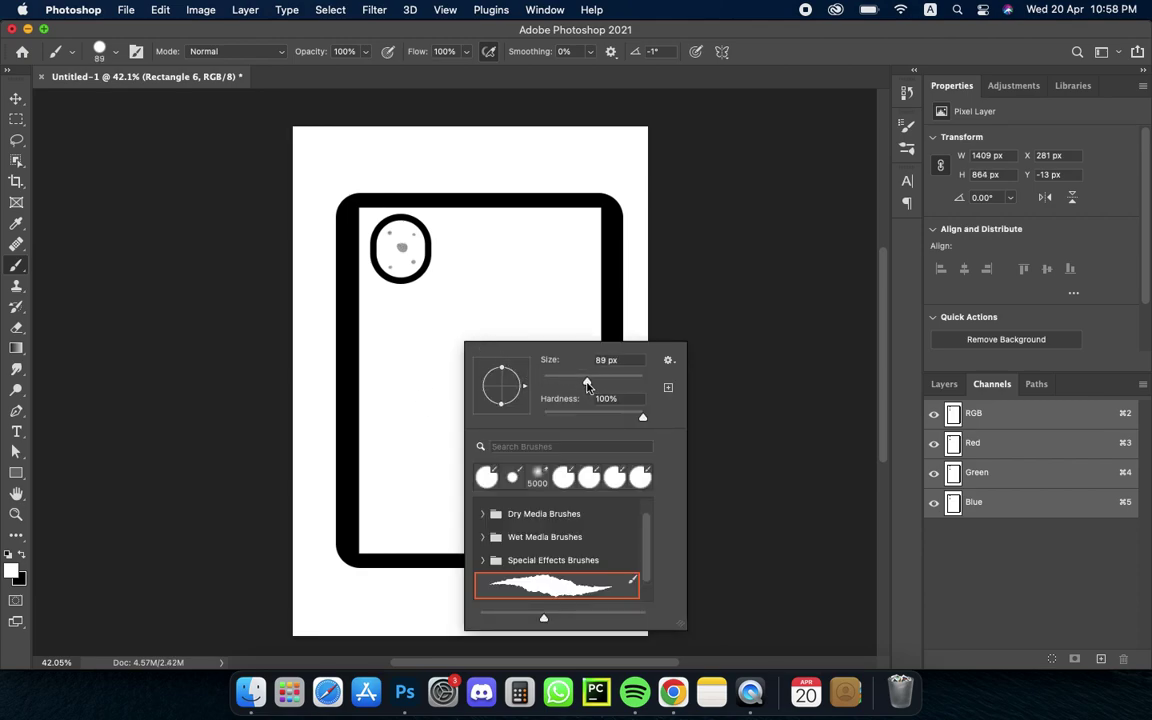
click(700, 318)
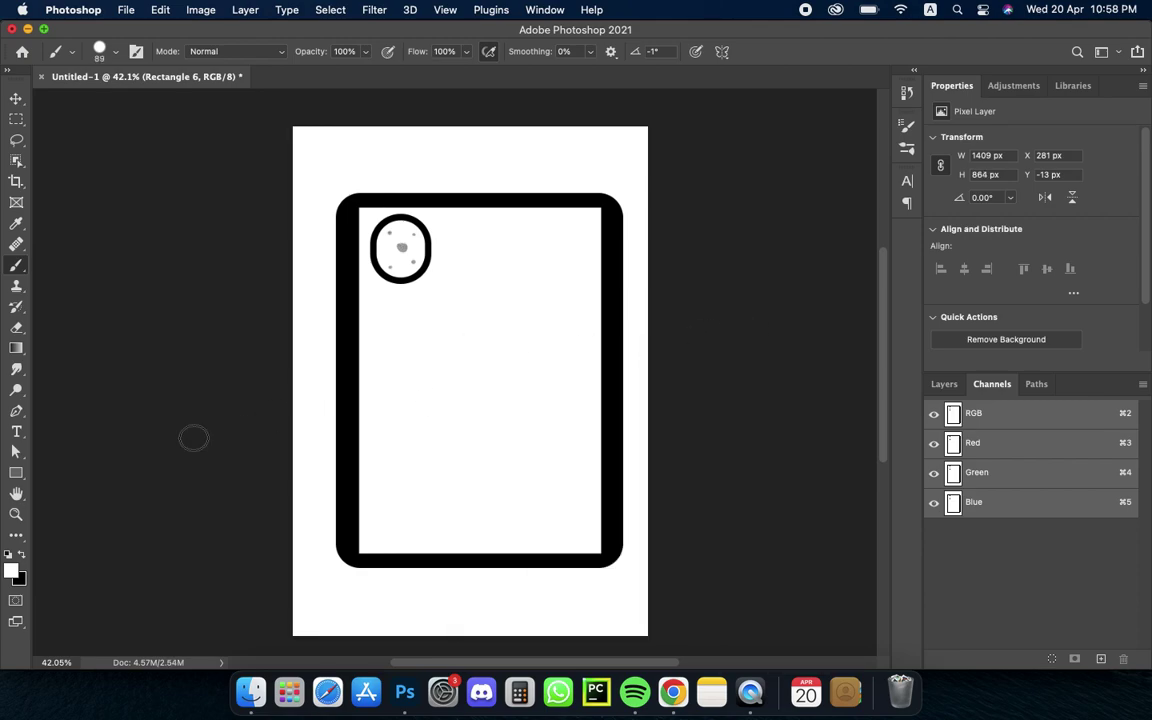
- Set the foreground color back to black, 000000, and return to the Brush
click(12, 574)
text(000000)
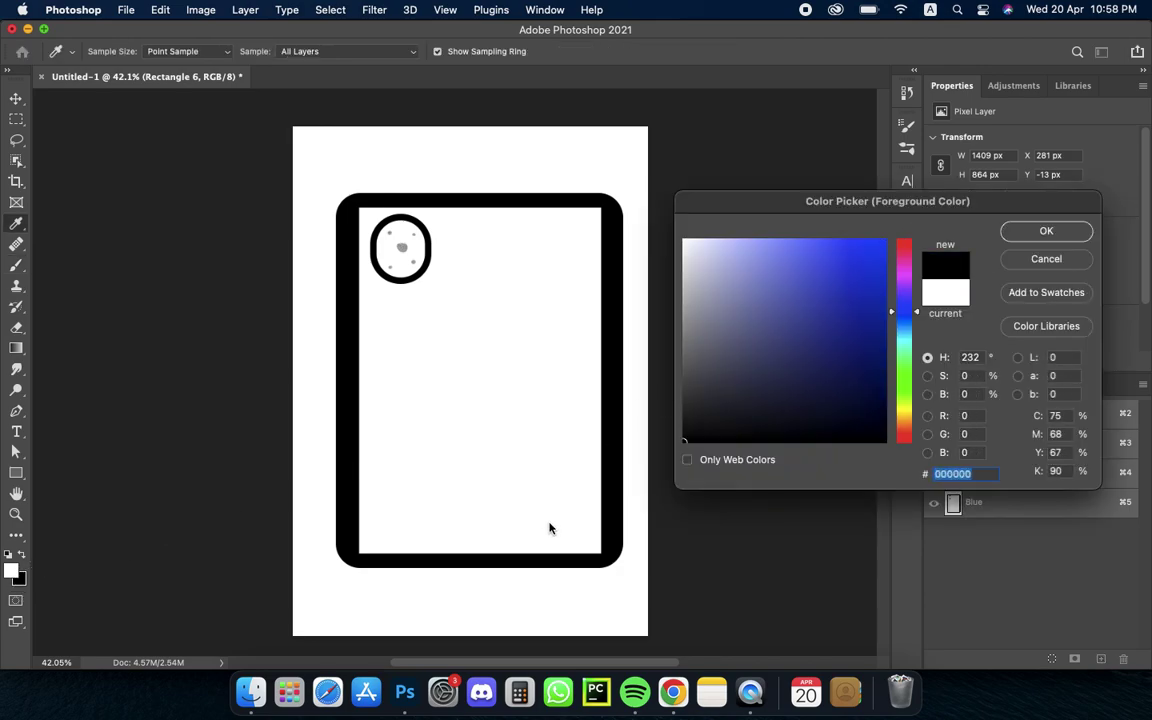
click(1030, 232)
key(b)
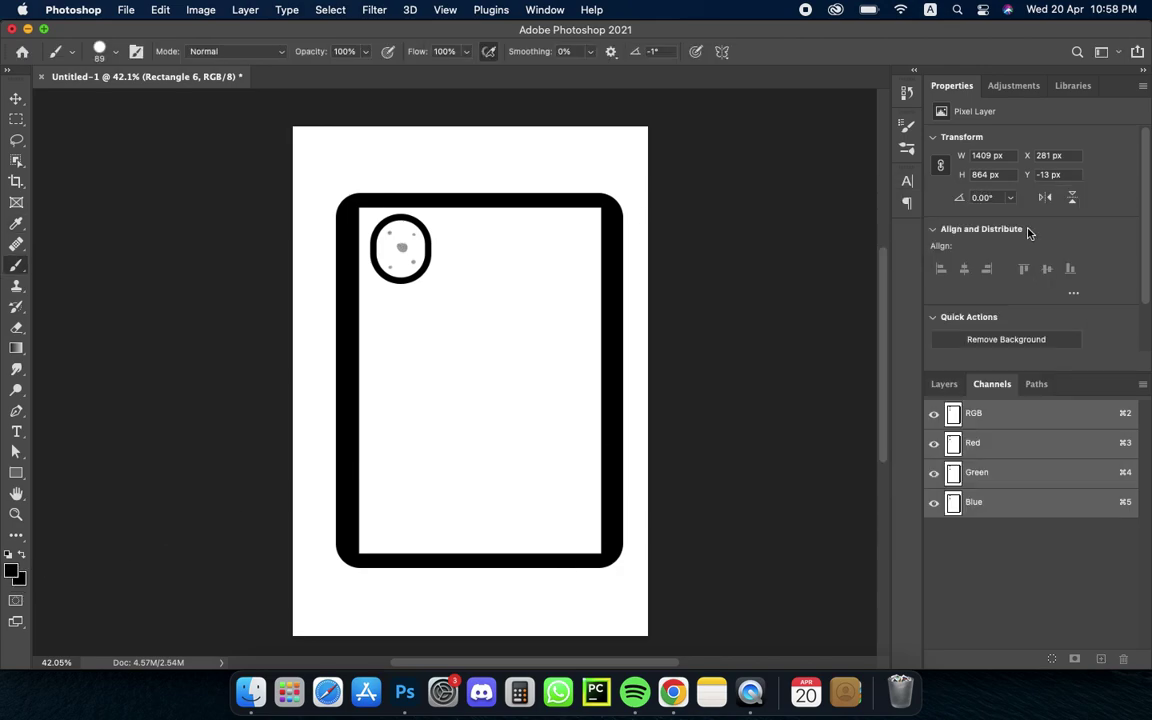
- Set the Brush size to 9 px, try painting in the middle of the white rectangle and undo the strokes
right_click(530, 419)
drag(650, 414, 622, 421)
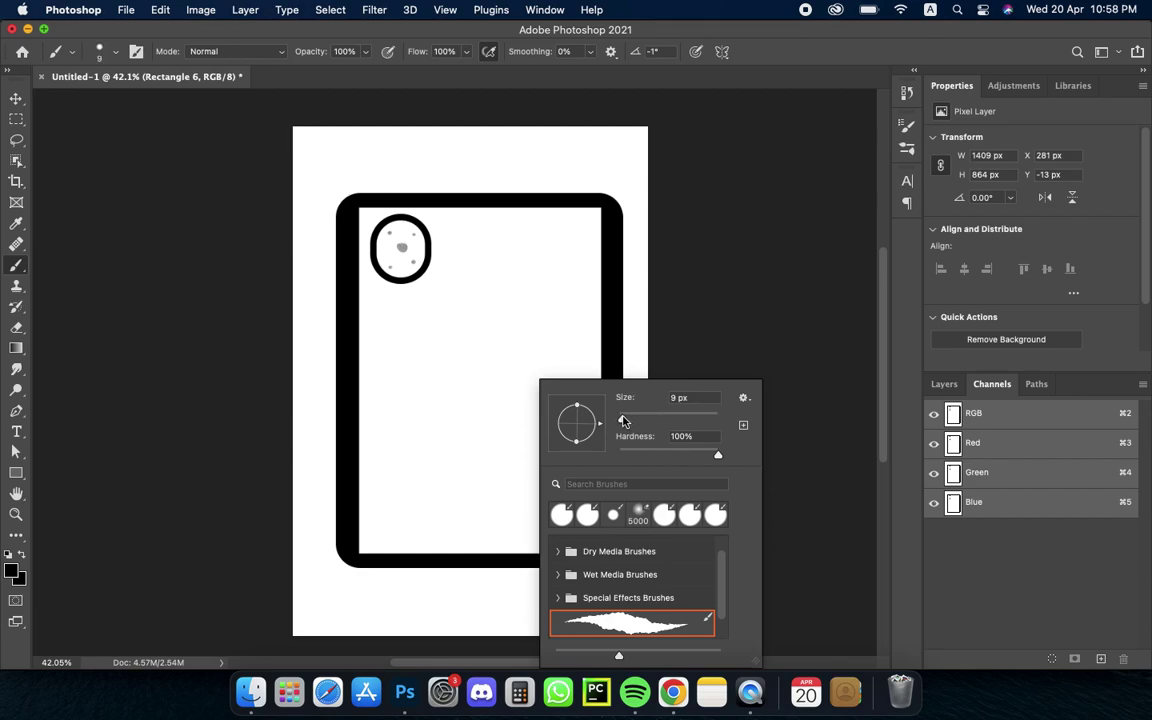
click(691, 322)
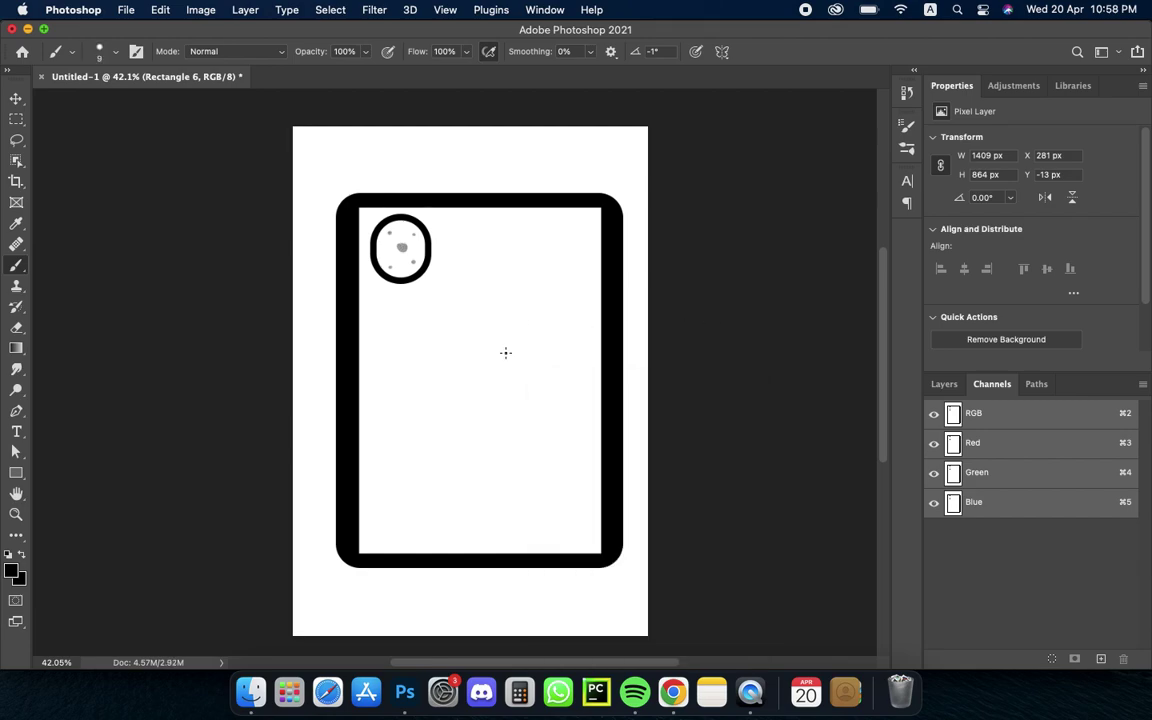
drag(492, 352, 500, 380)
key(super+z)
key(super+z)
key(super+z)
key(super+z)
key(super+z)
- Add the text "samsung" in black 44 pt Arial Regular near the middle of the white rectangle
key(t)
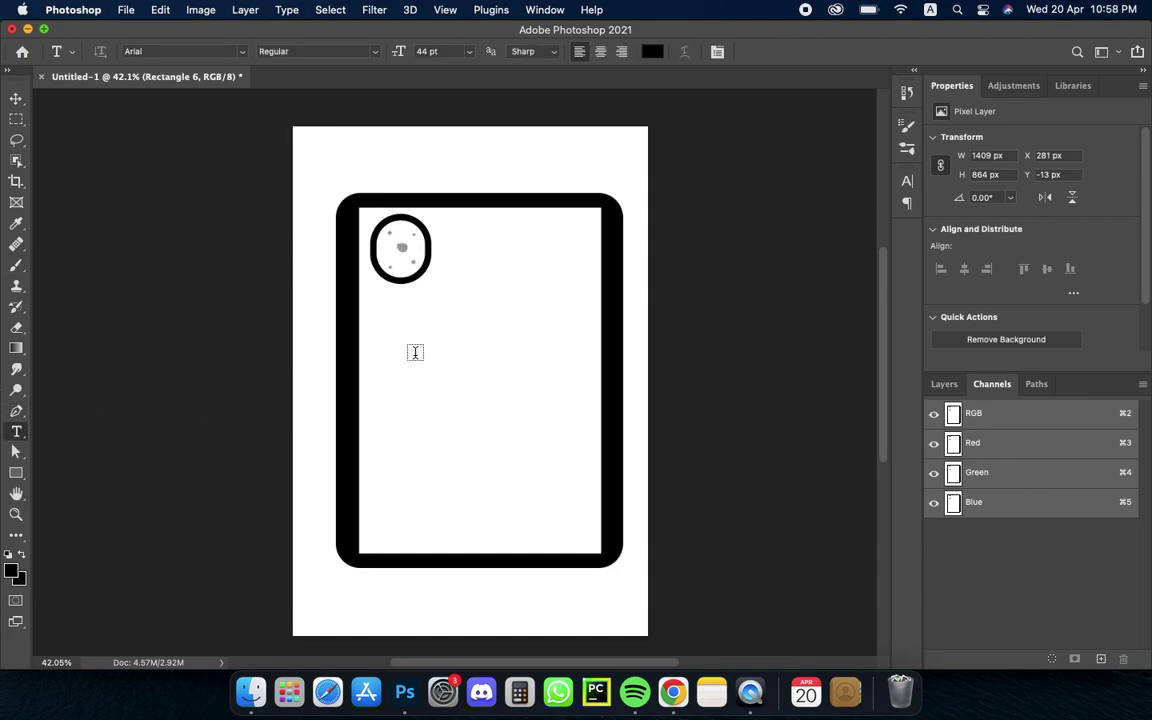
click(434, 364)
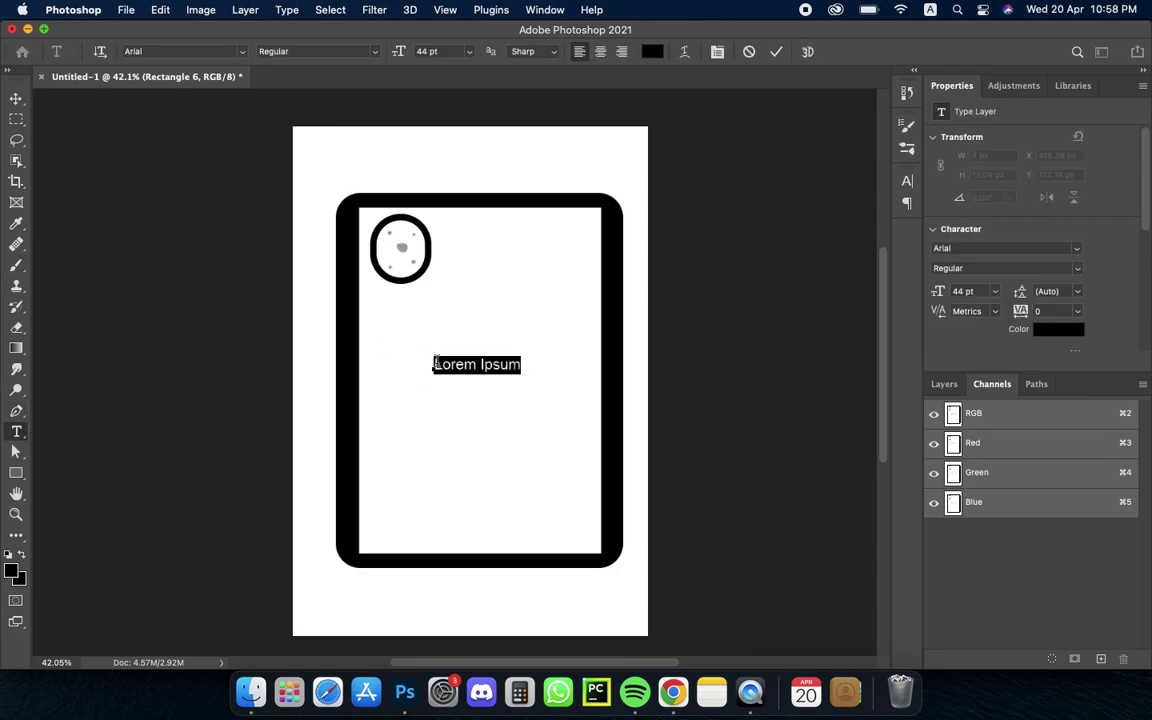
text(ams)
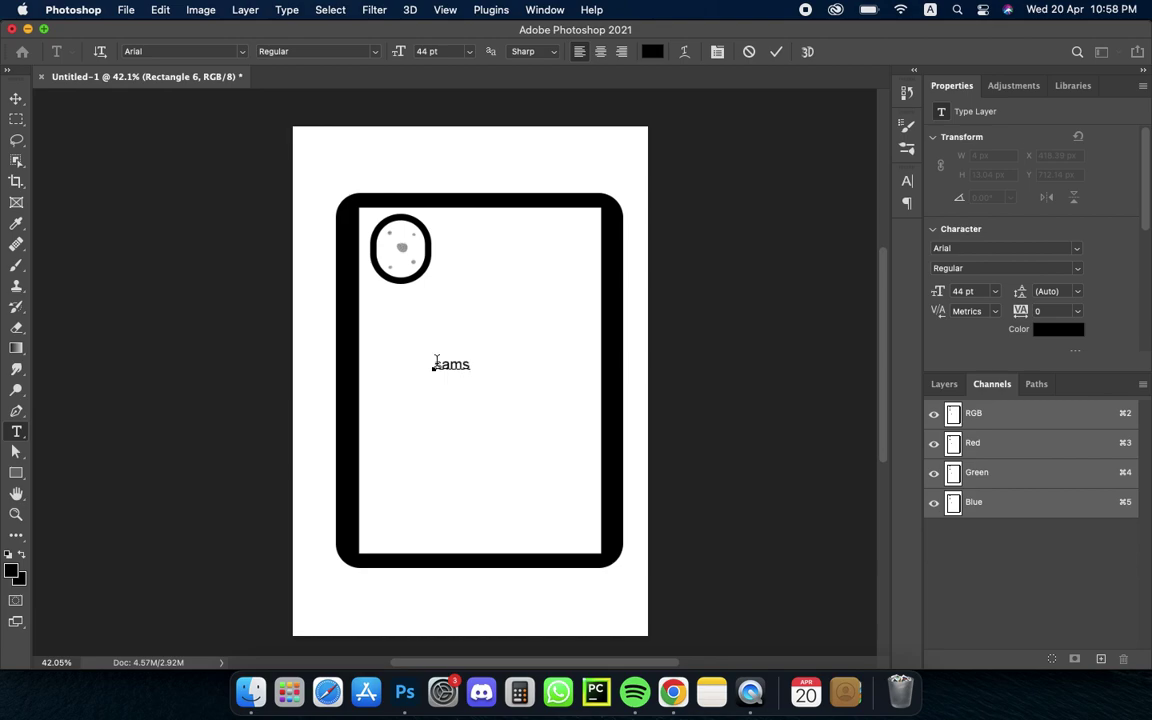
text(amsung)
click(776, 51)
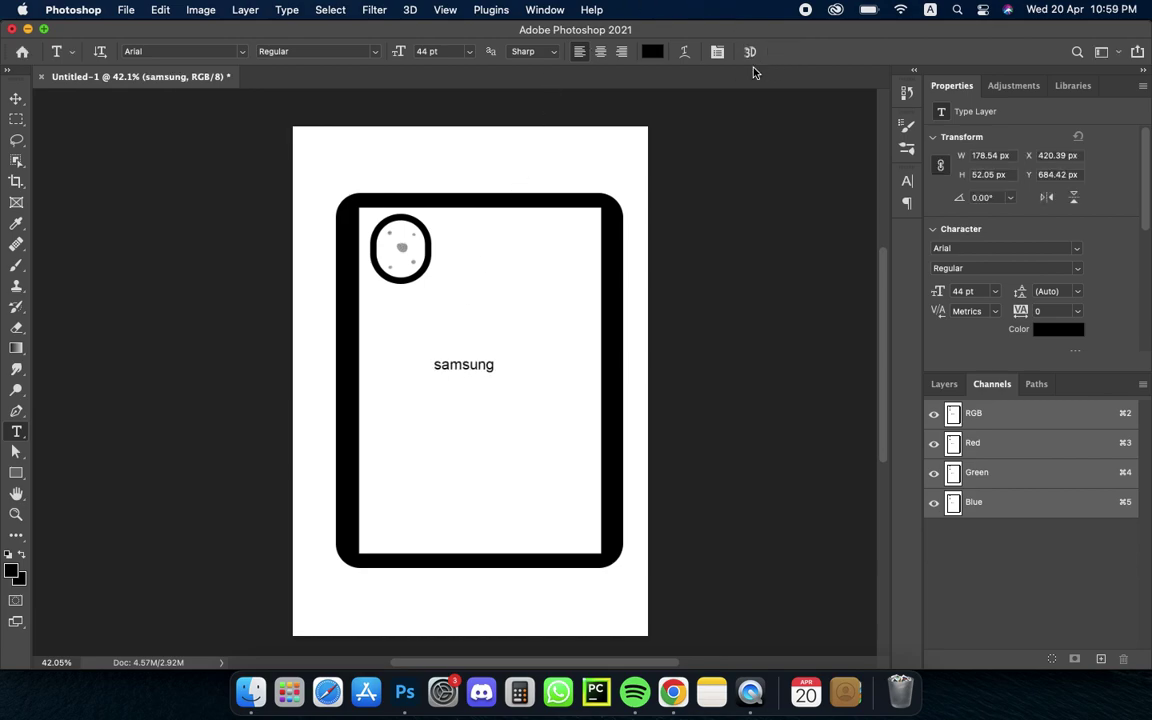
- Nudge the camera shape slightly and move the samsung text to about X 467 px, Y 717 px
click(15, 100)
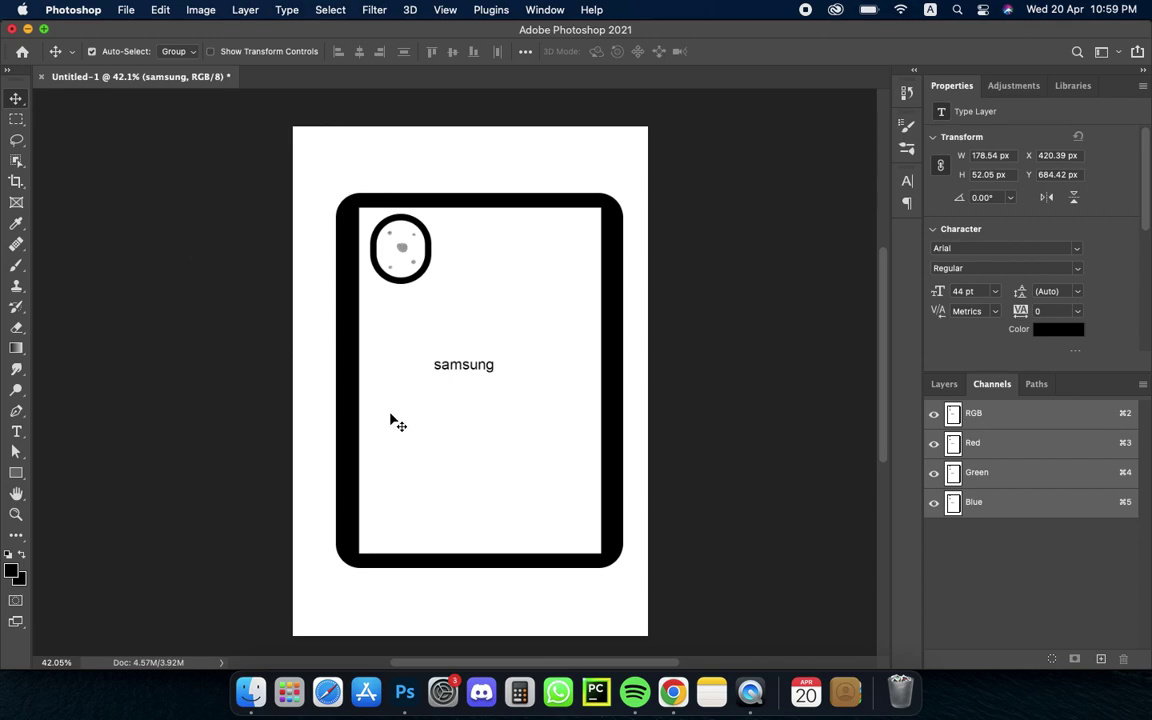
drag(402, 242, 393, 266)
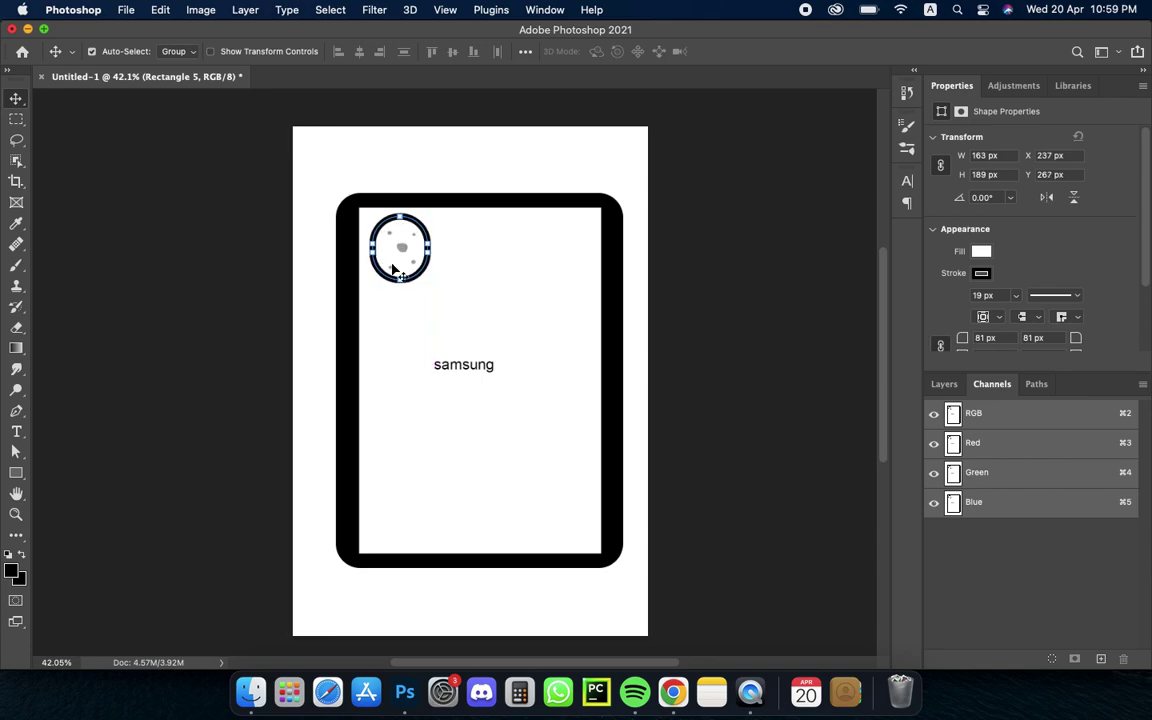
drag(463, 369, 481, 383)
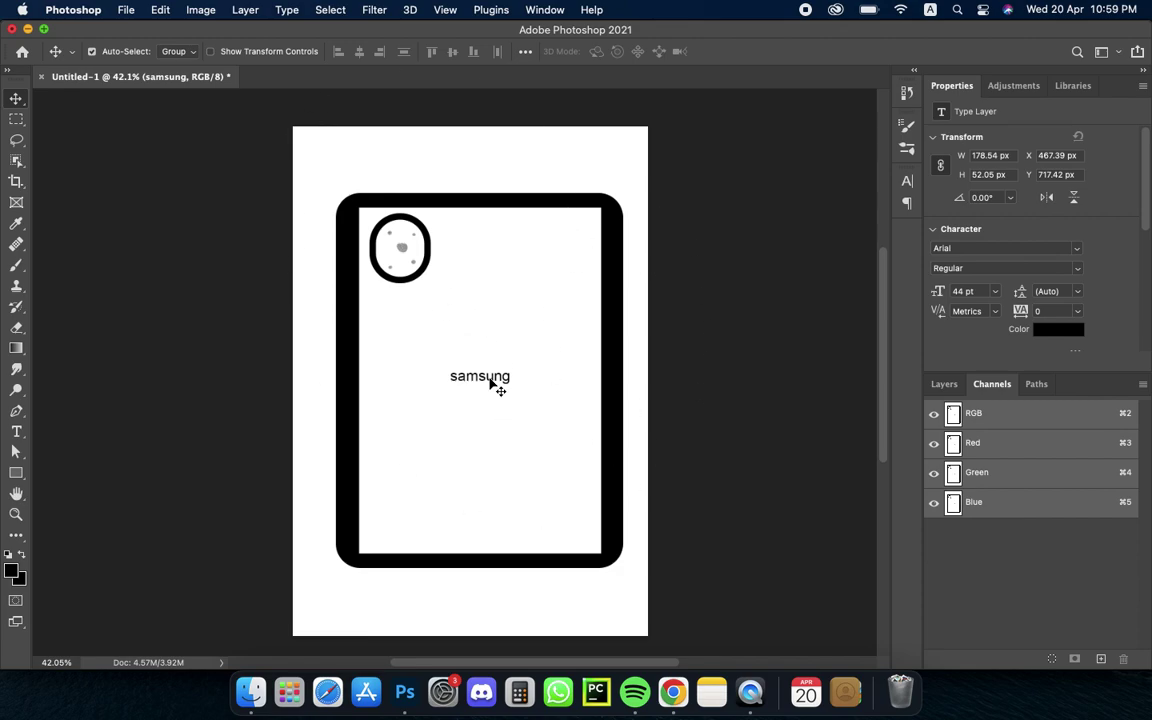
- Save the document in the images folder in Photoshop format under the name "tab a 6 old model"
key(super+s)
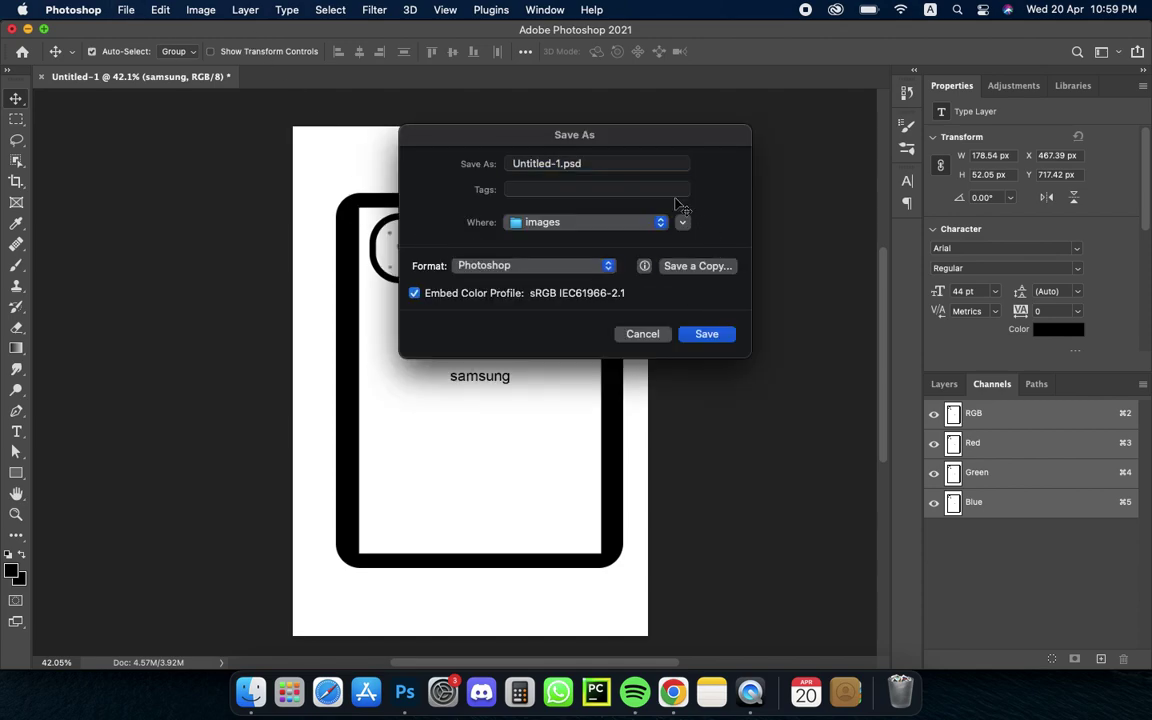
click(612, 164)
key(BackSpace)
key(BackSpace)
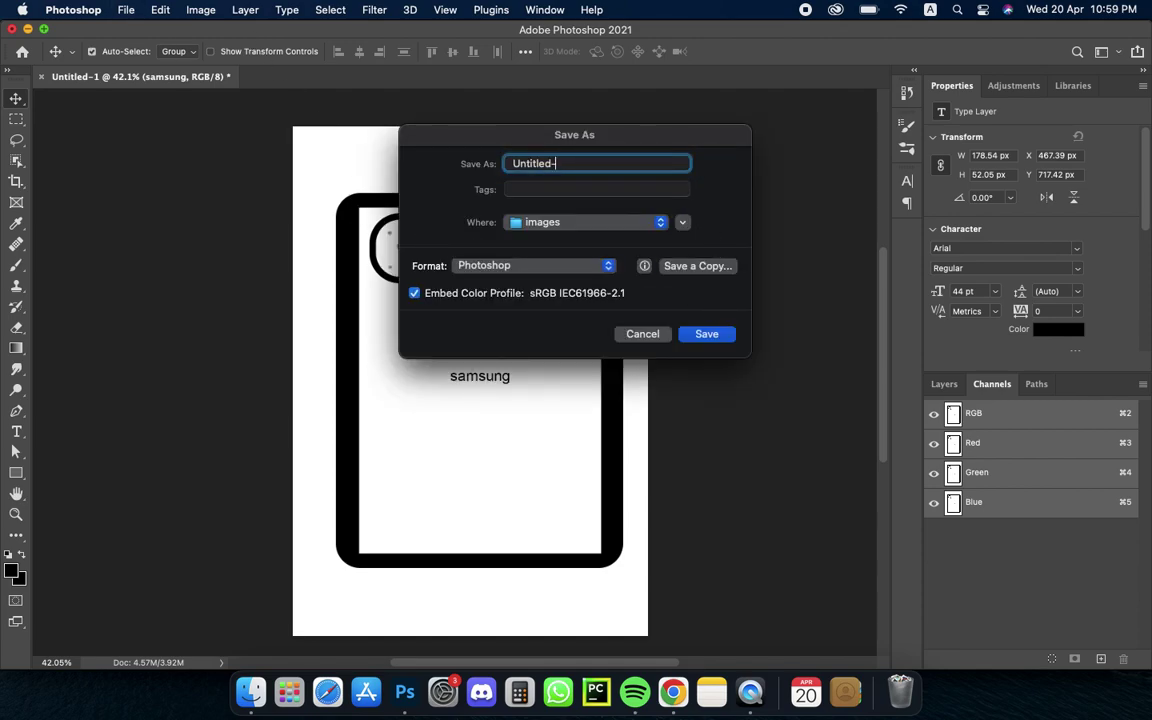
key(BackSpace)
key(BackSpace)
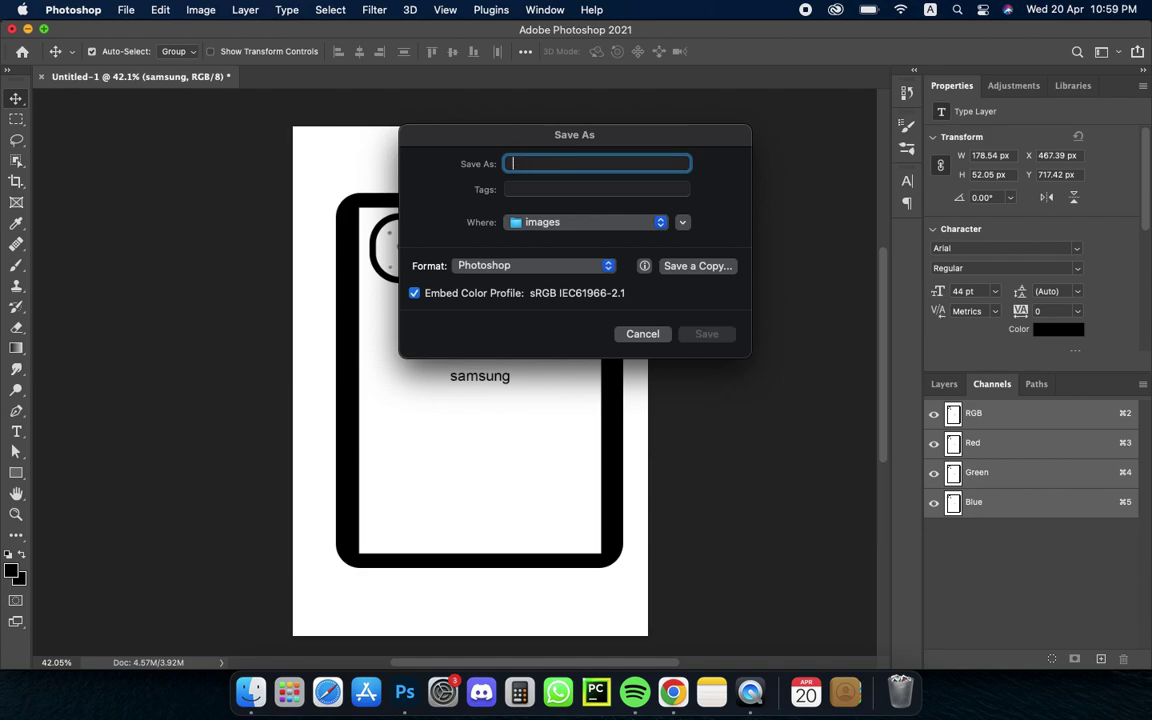
text(gali)
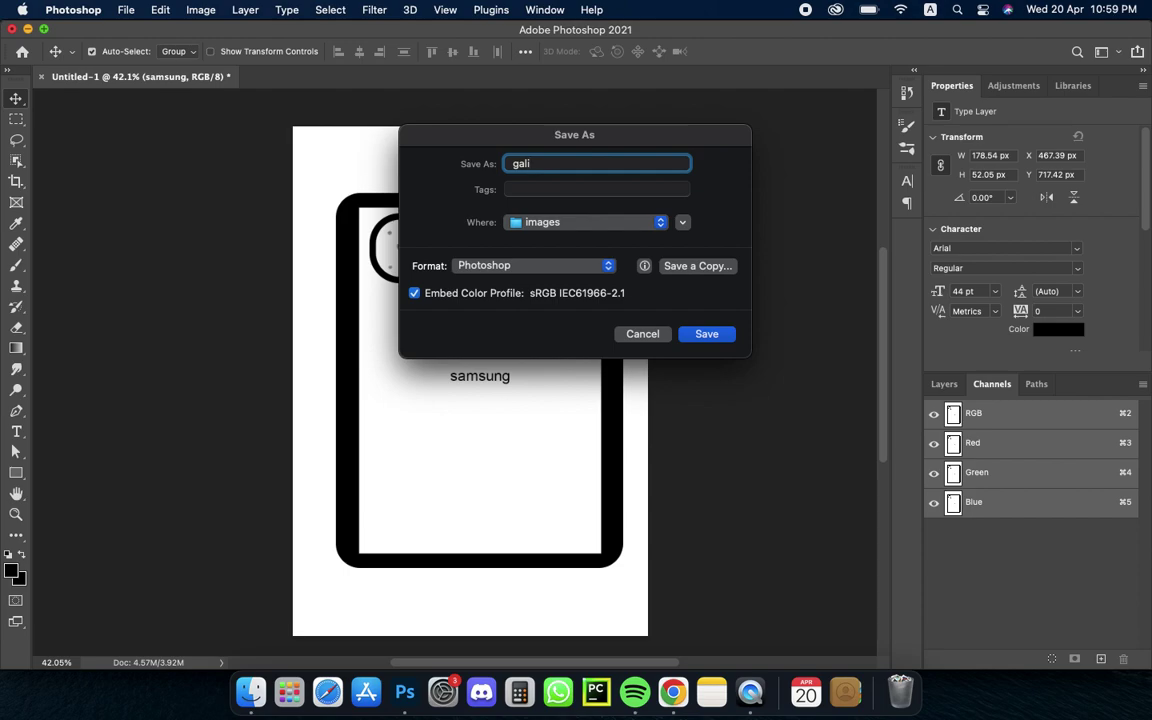
key(BackSpace)
key(BackSpace)
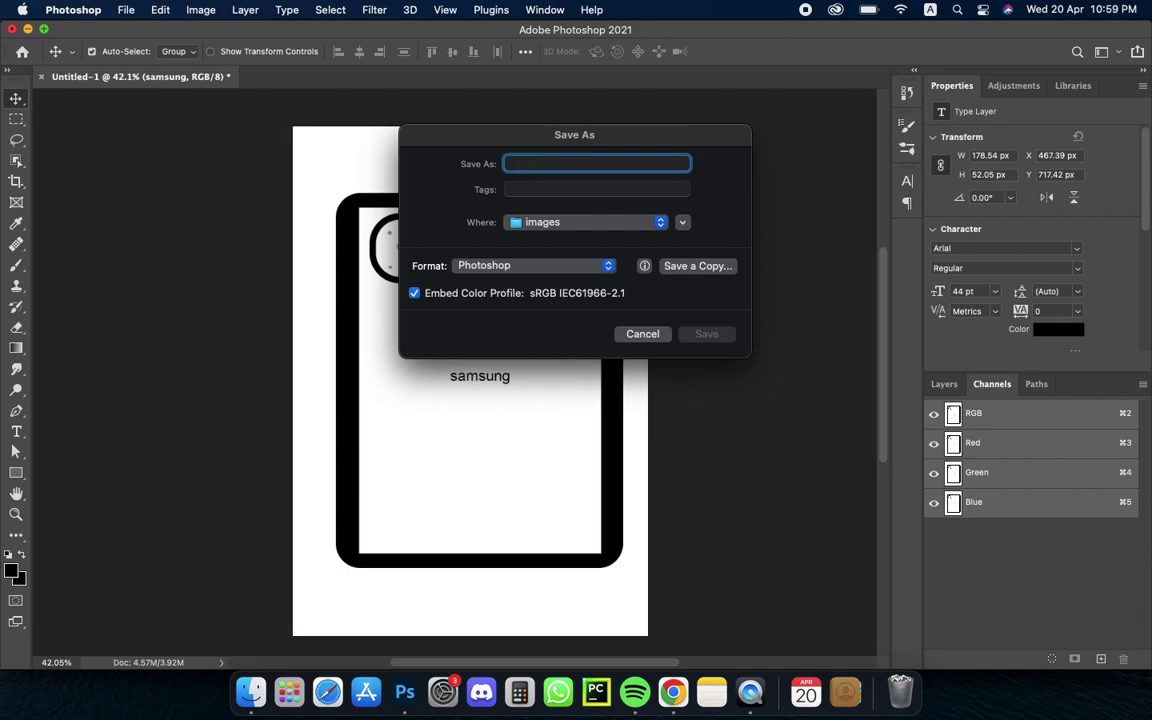
text(tab a 6 old model)
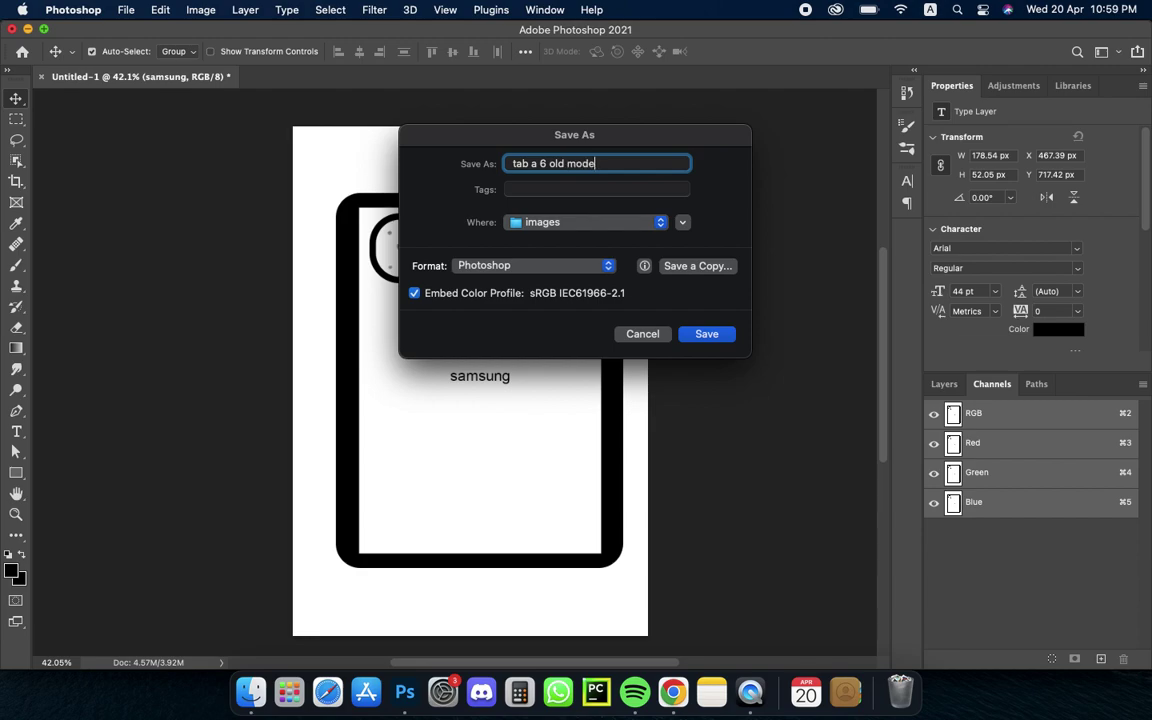
click(704, 334)
click(769, 293)
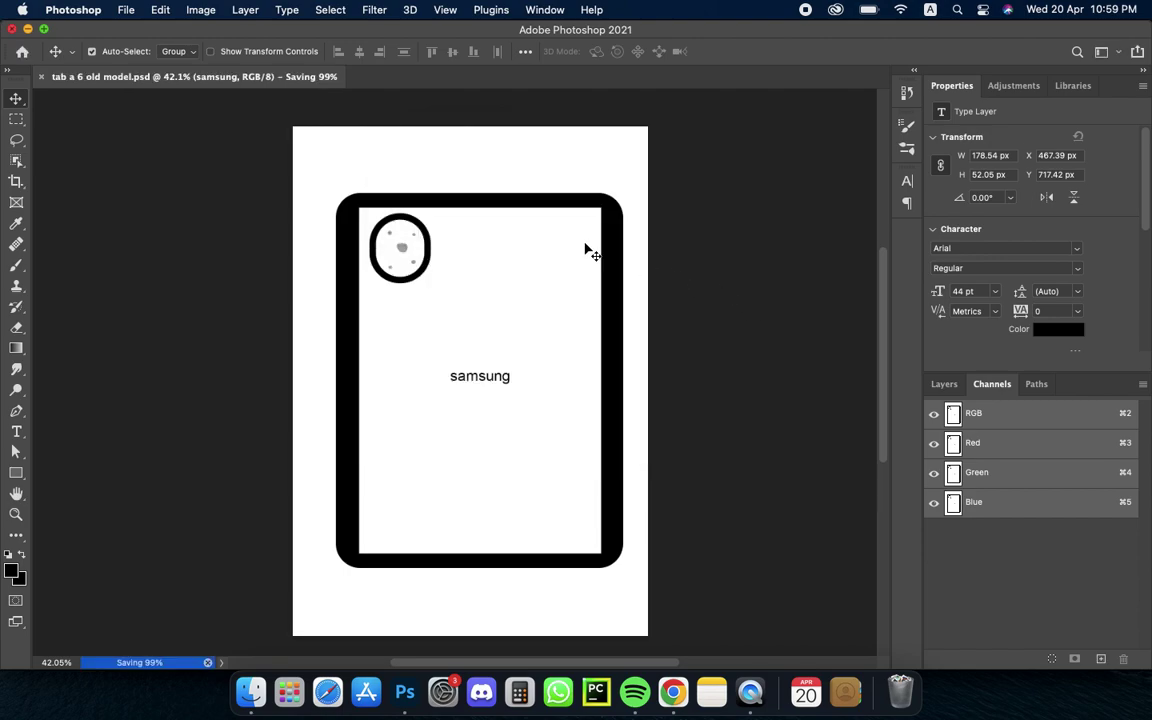